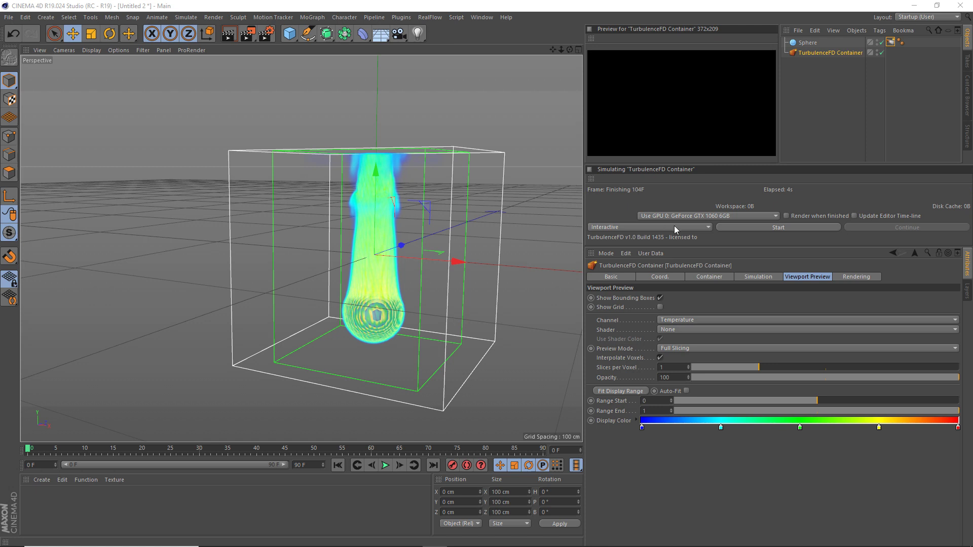
Switch TurbulenceFD to Cache mode, simulate all 91 frames, and play back until frame 61.
click(683, 228)
click(686, 234)
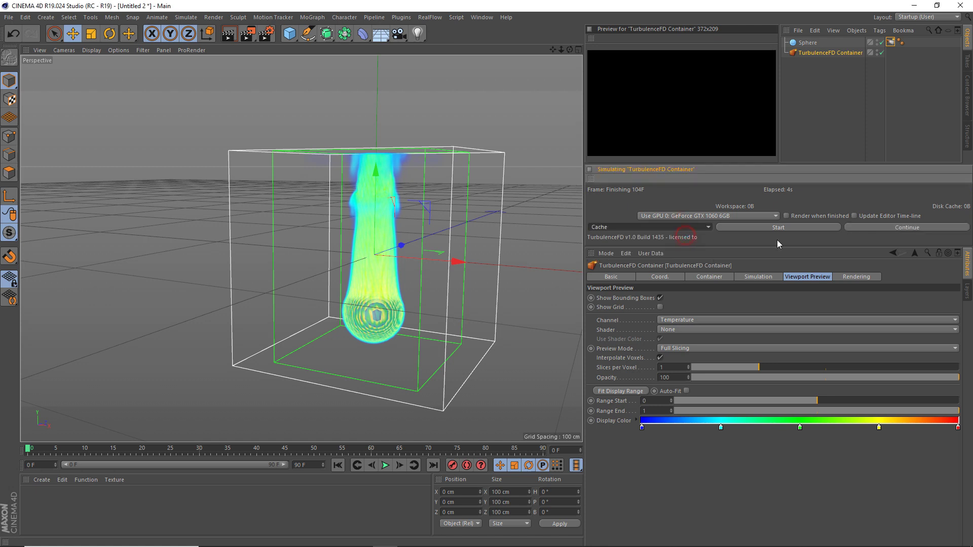
click(779, 228)
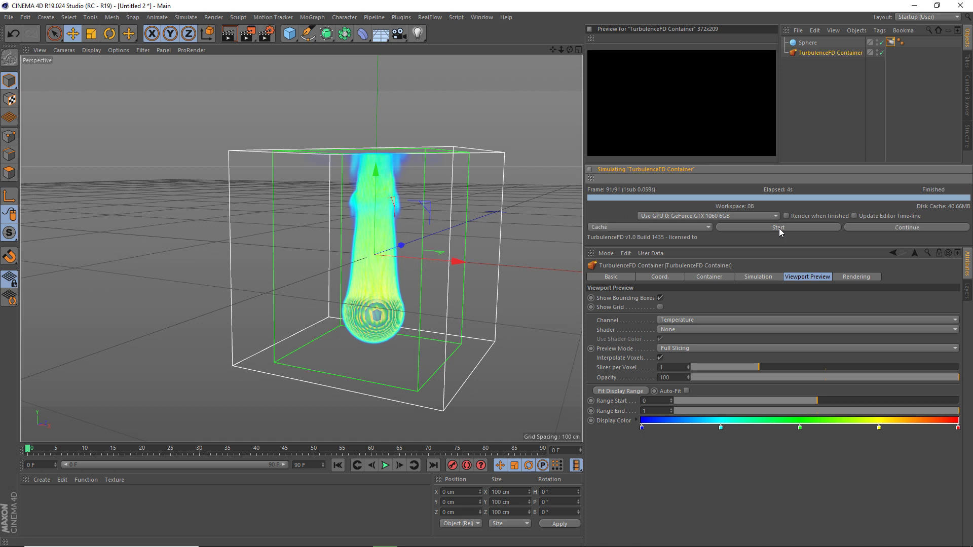
click(385, 465)
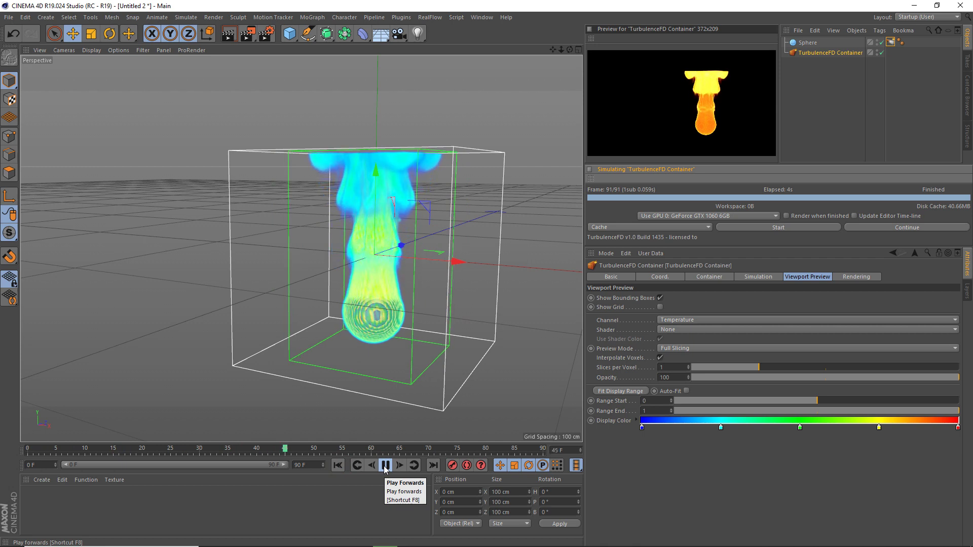
click(386, 465)
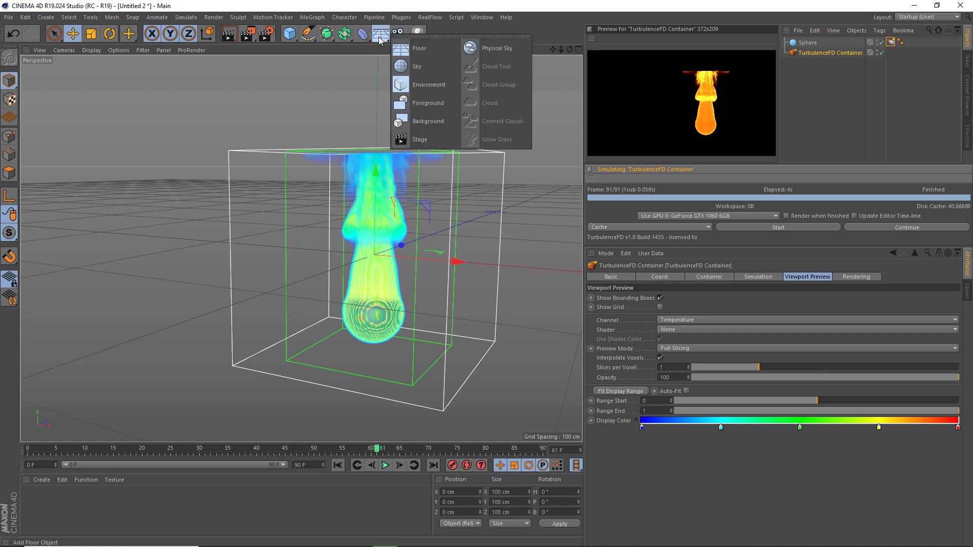
Add a Physical Sky backdrop, render the fire in the viewport, and open Render Settings.
drag(379, 40, 485, 55)
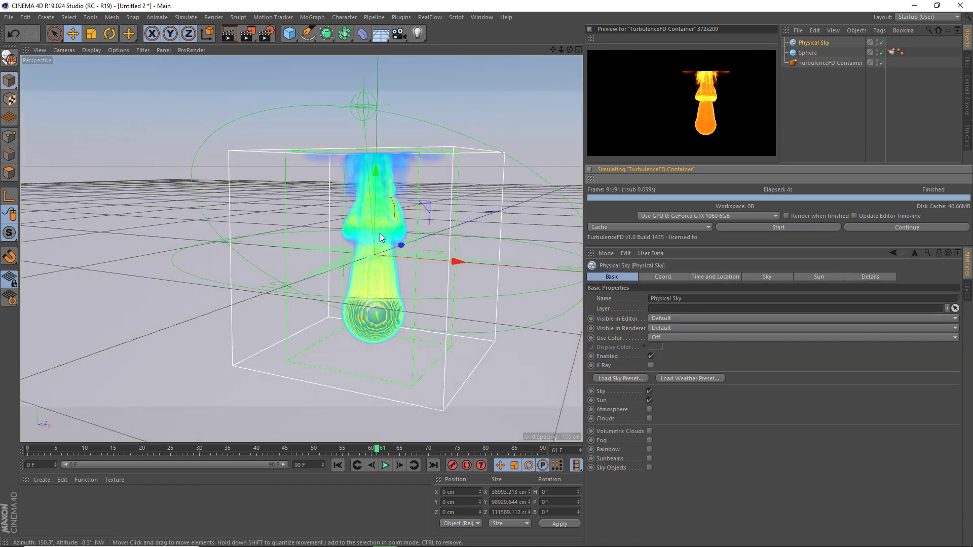
alt+drag(379, 233, 330, 220)
key(ctrl+r)
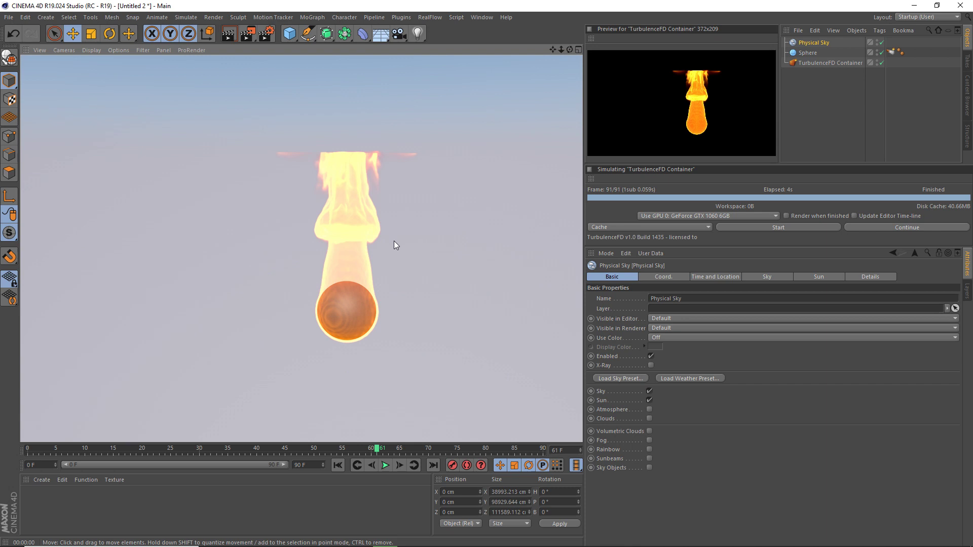
click(266, 33)
drag(236, 11, 580, 89)
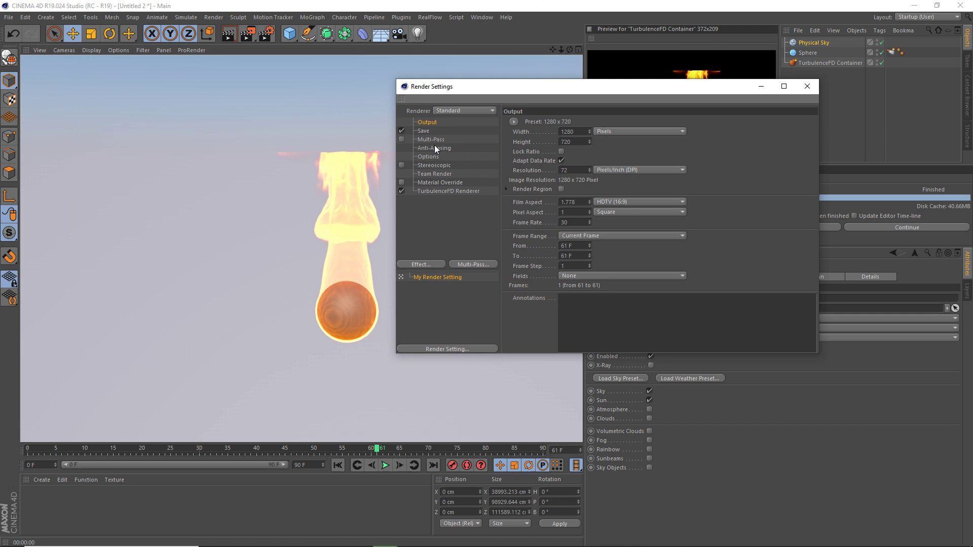
Try the Physical renderer, revert to Standard, and show the TurbulenceFD Renderer settings.
click(458, 114)
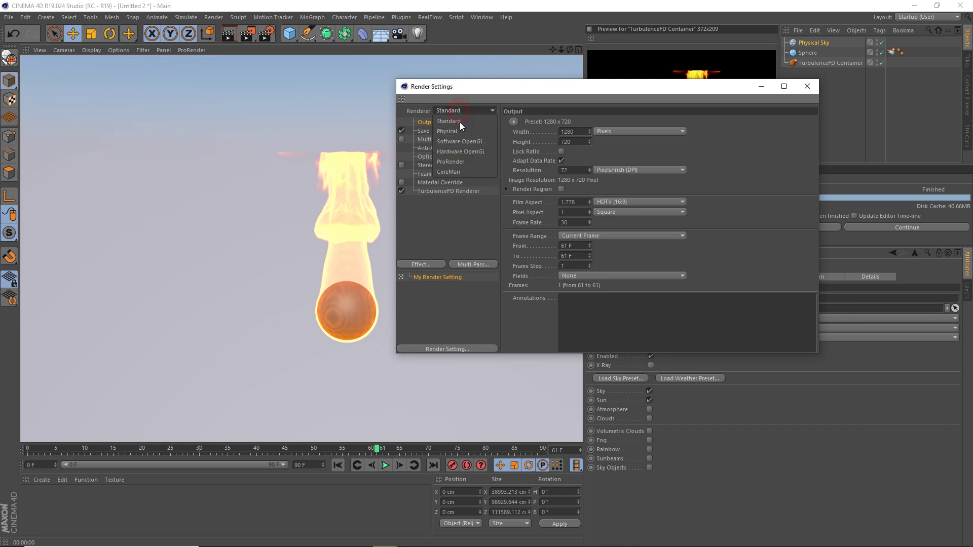
click(458, 130)
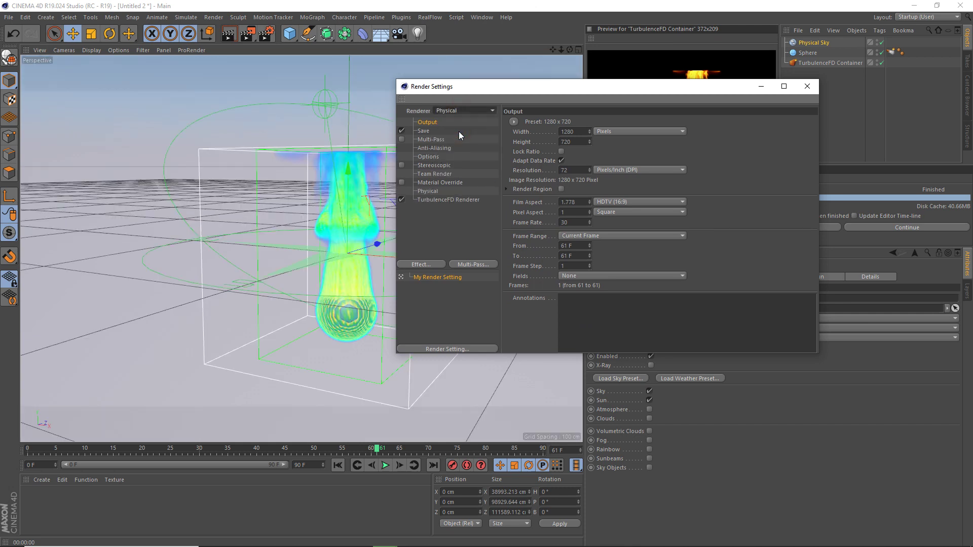
click(461, 110)
click(447, 193)
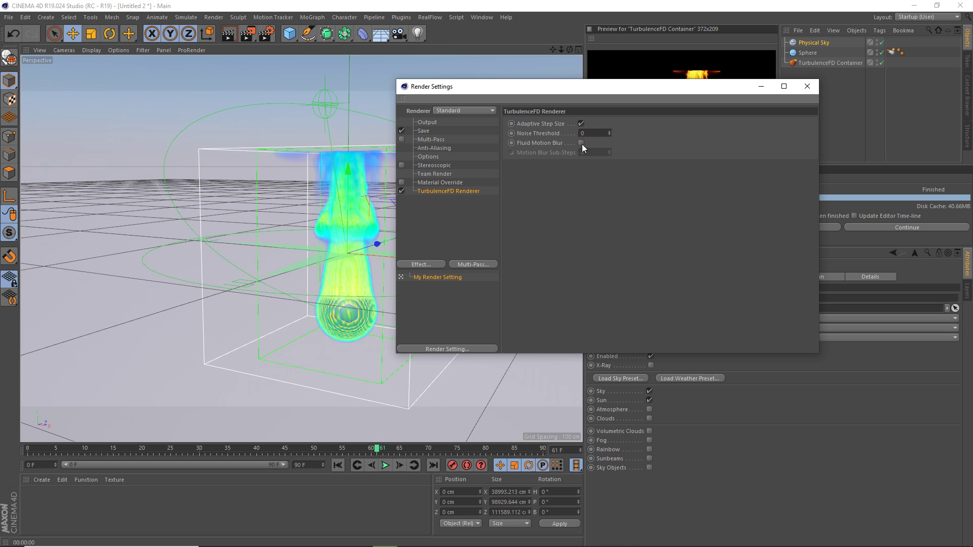
Enable Fluid Motion Blur with 4 sub-steps, close Render Settings, and select the Sphere's emitter tag.
click(581, 143)
mouse_move(593, 95)
mouse_down()
mouse_move(654, 121)
mouse_move(661, 146)
mouse_up()
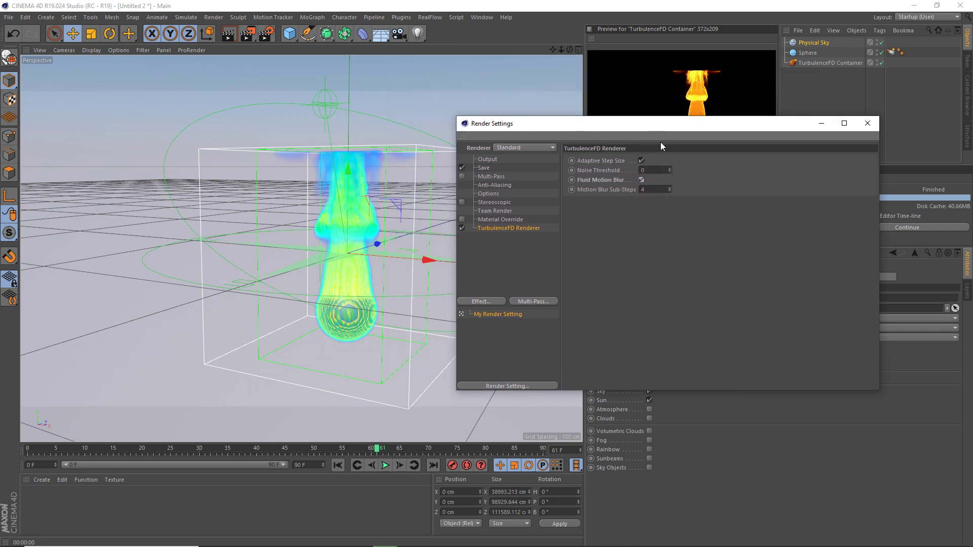
click(655, 190)
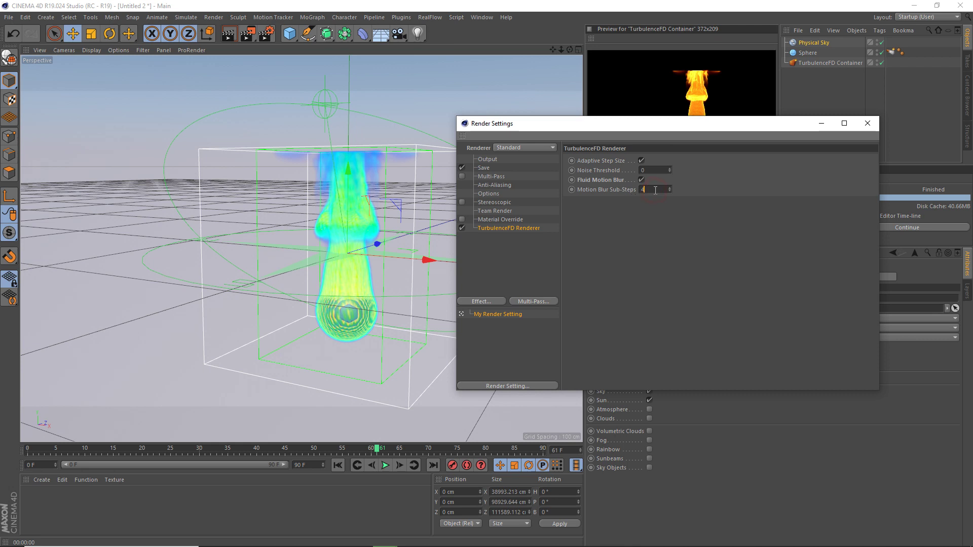
click(867, 124)
click(893, 53)
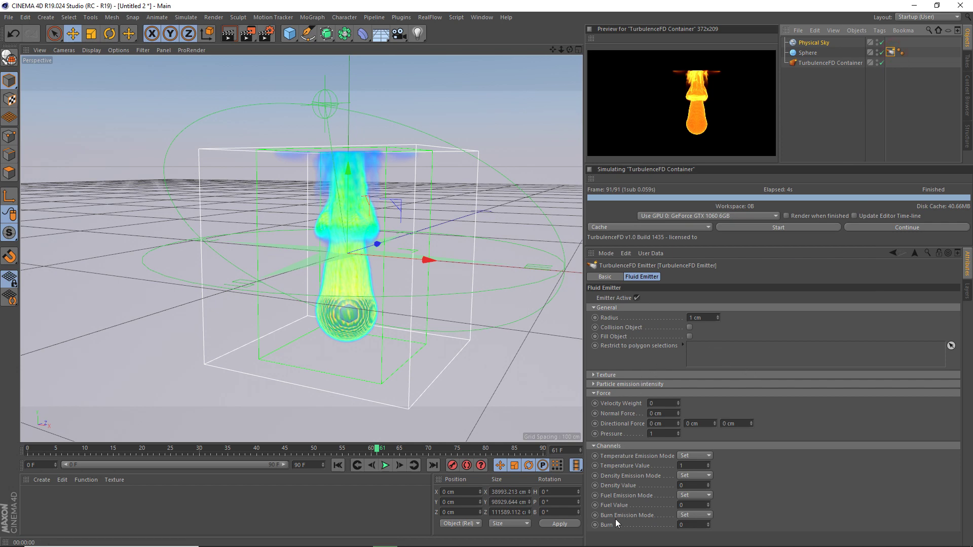
Collapse Force and expand Particle emission intensity in the sphere's TurbulenceFD Emitter tag.
click(595, 393)
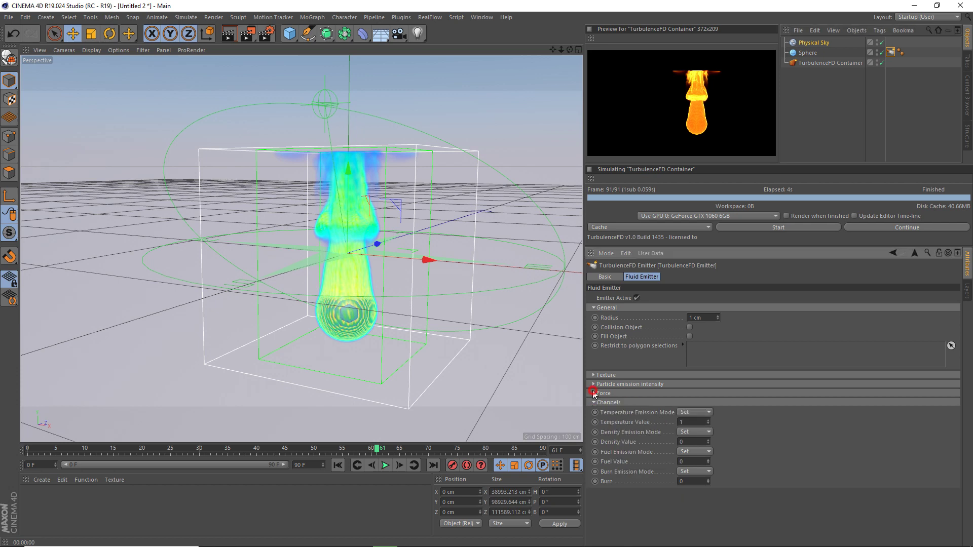
click(594, 384)
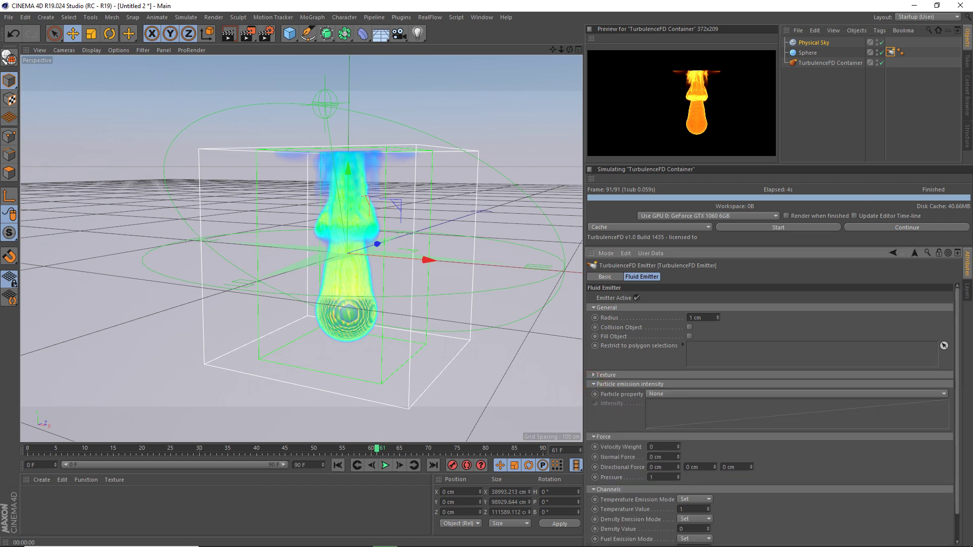
click(892, 52)
scroll(646, 419, down, 1)
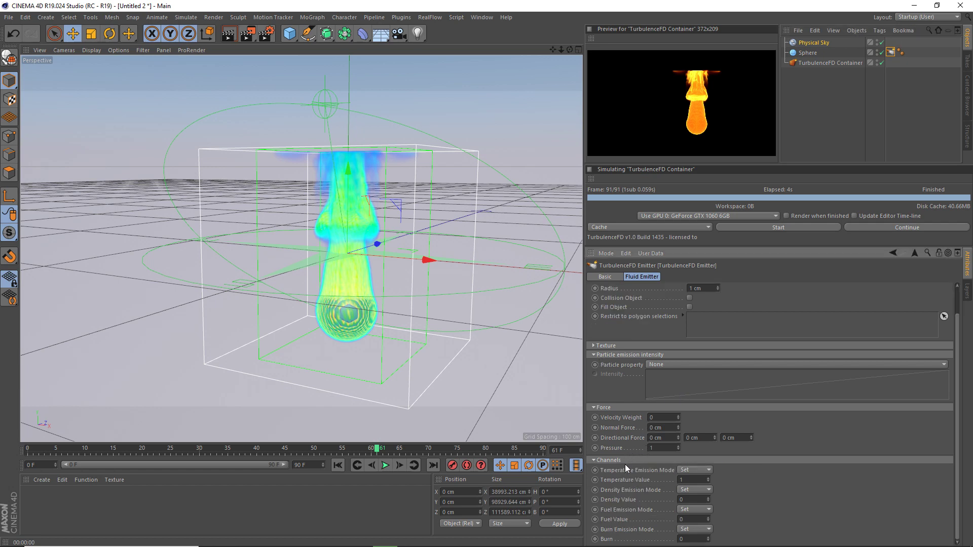
click(810, 71)
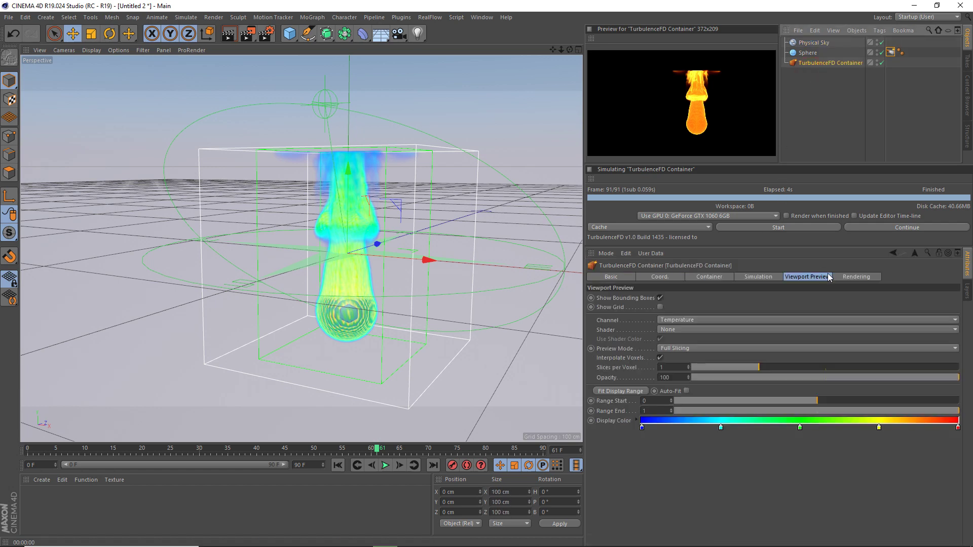
click(852, 276)
click(593, 317)
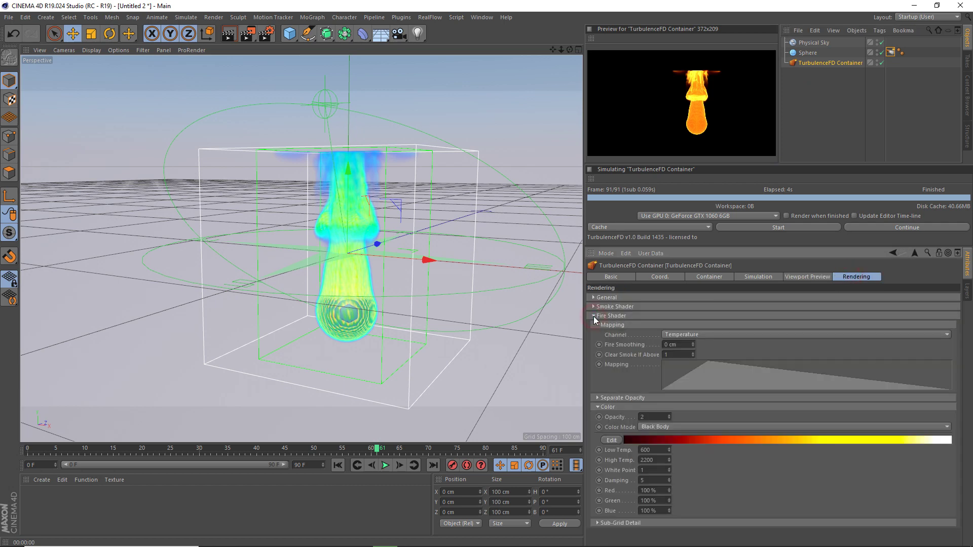
click(593, 307)
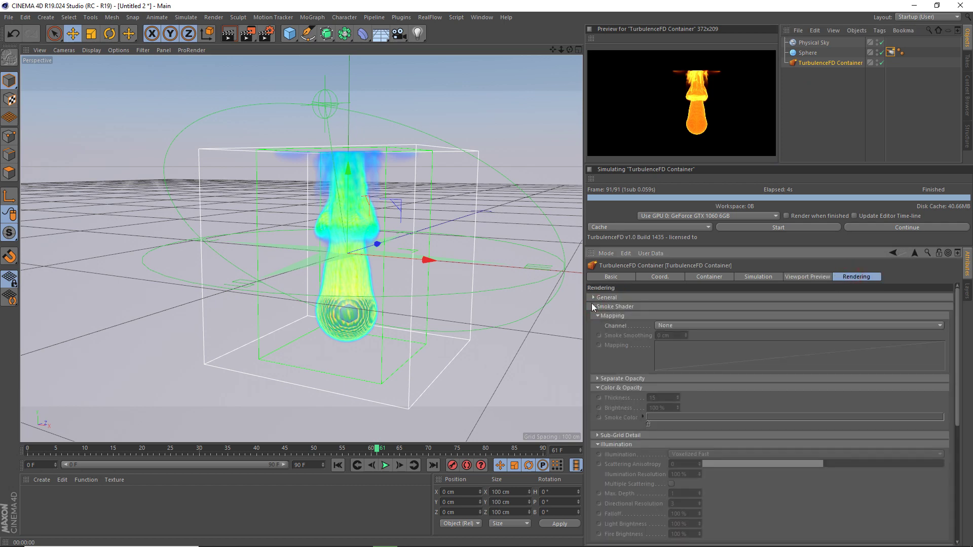
click(593, 297)
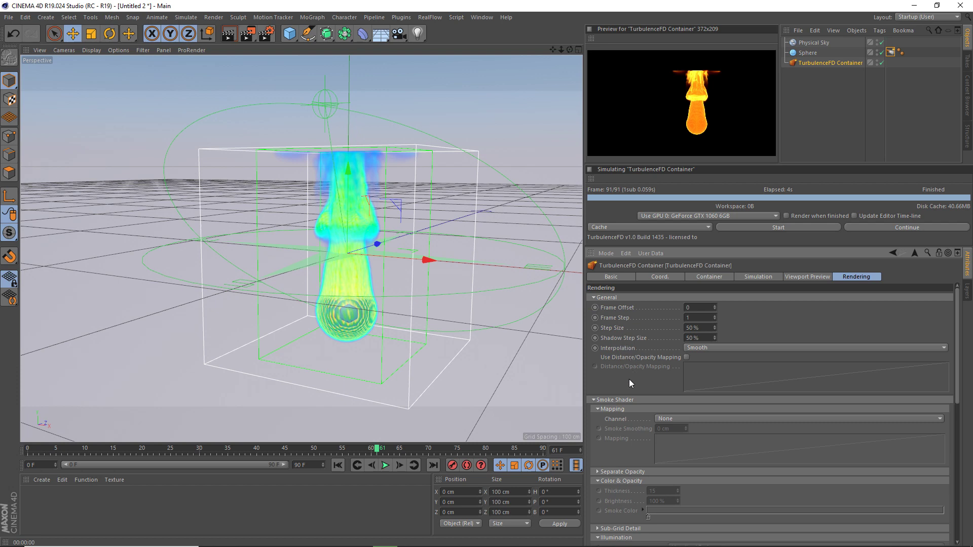
scroll(868, 455, down, 4)
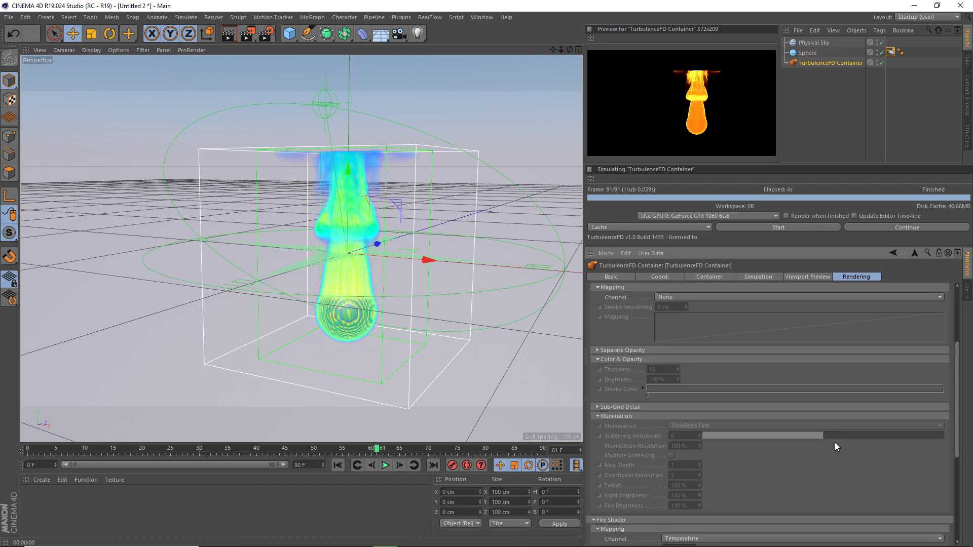
scroll(827, 444, down, 2)
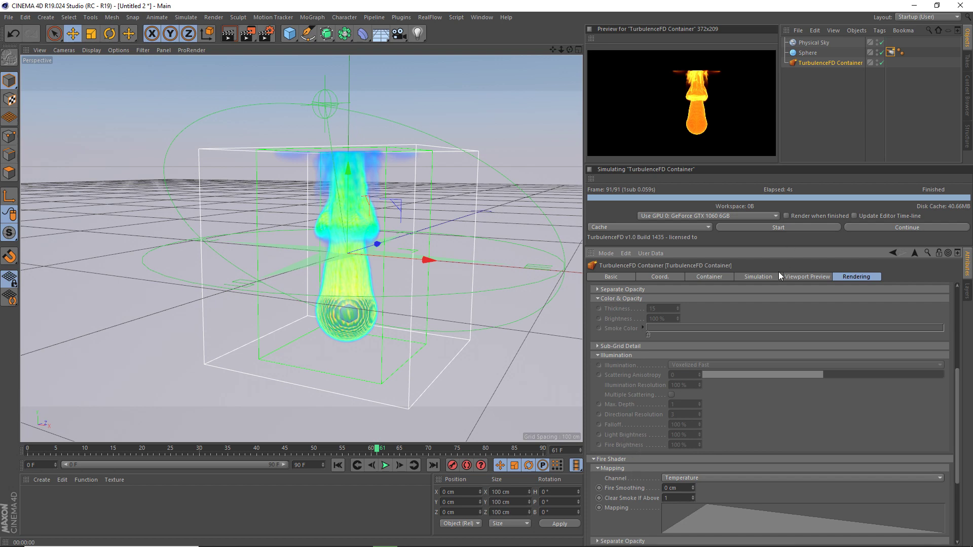
click(797, 277)
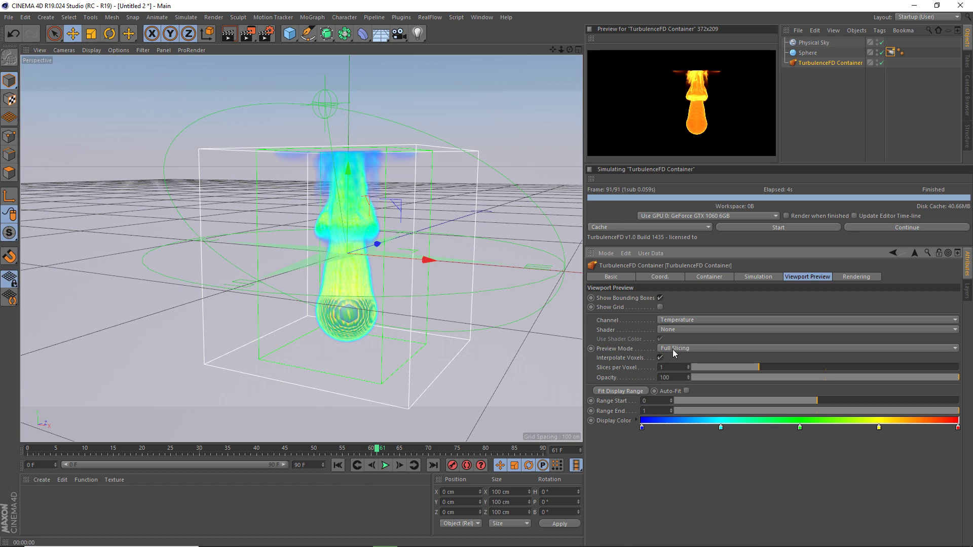
Inspect the Container's Solver, Advection, Misc, Up-Res'ing, Timing, Velocity and Vorticity groups.
click(758, 277)
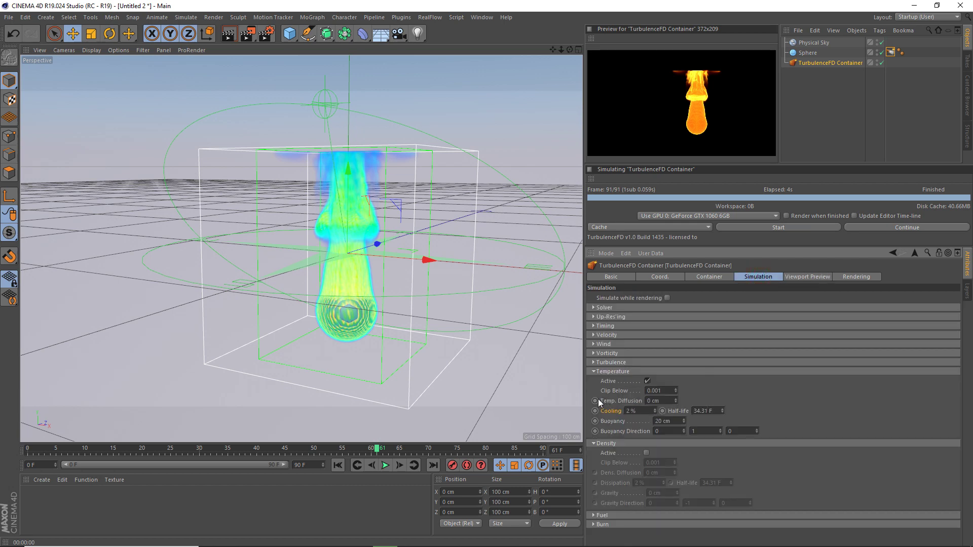
click(592, 308)
click(593, 347)
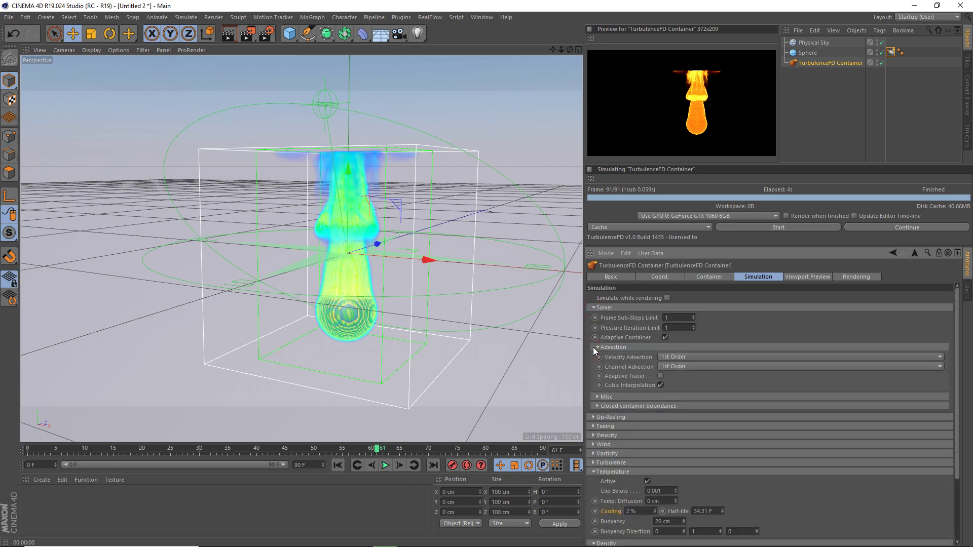
click(594, 347)
click(594, 357)
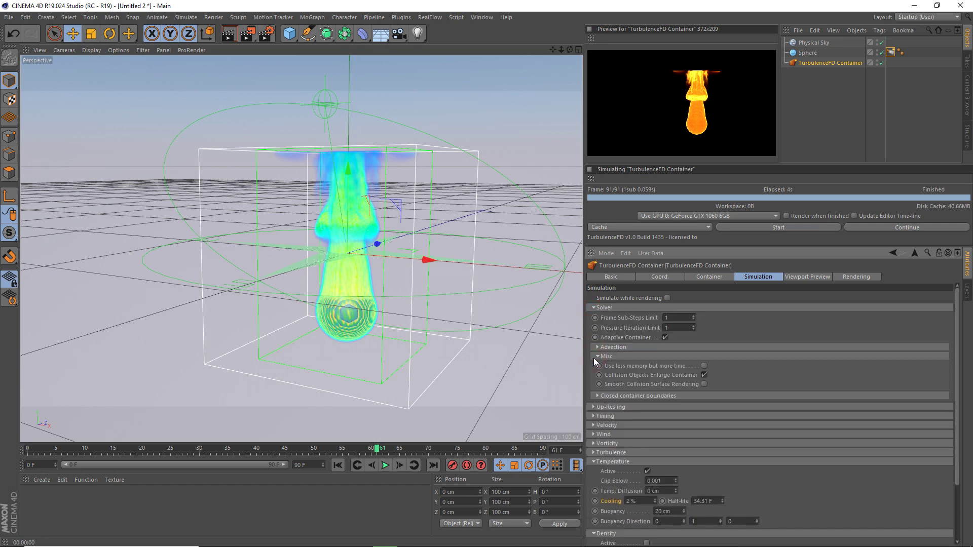
click(597, 365)
click(593, 376)
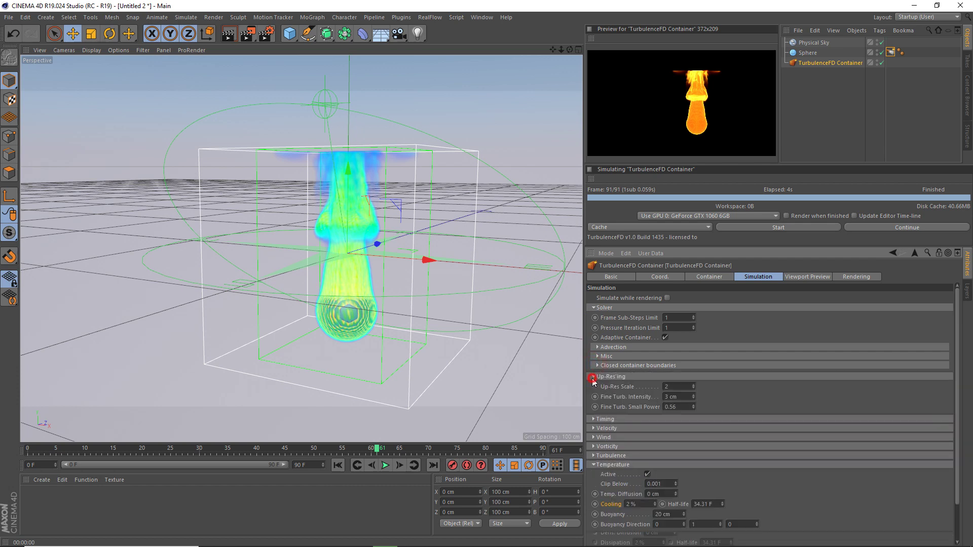
click(594, 377)
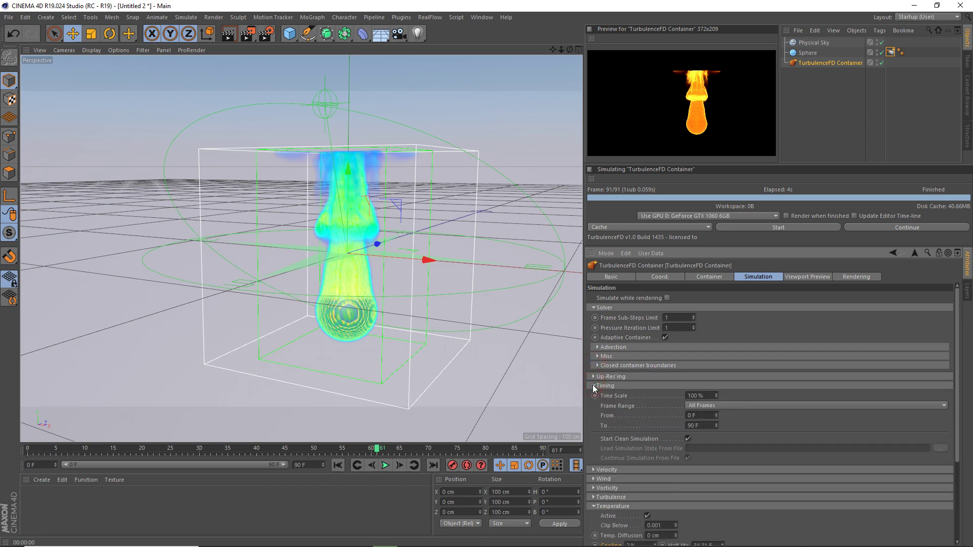
click(594, 385)
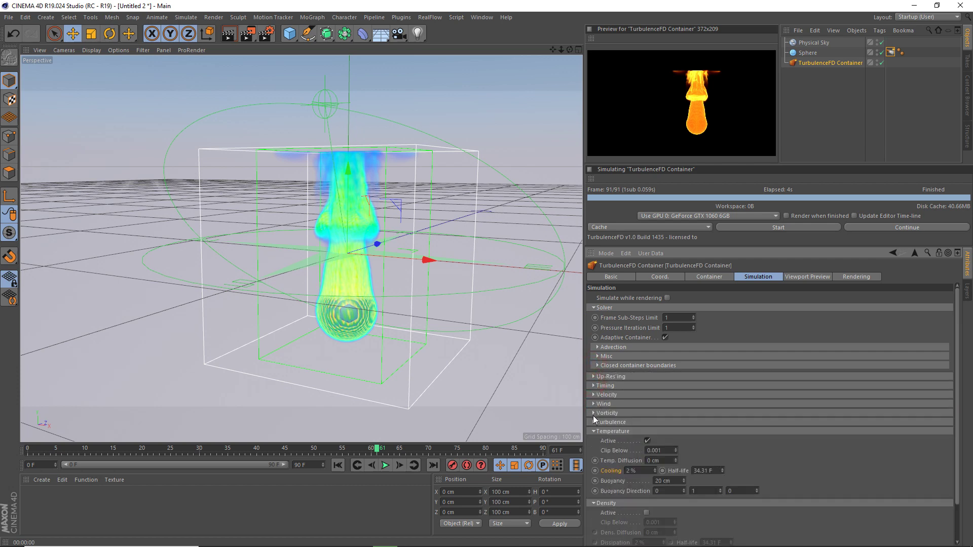
click(594, 395)
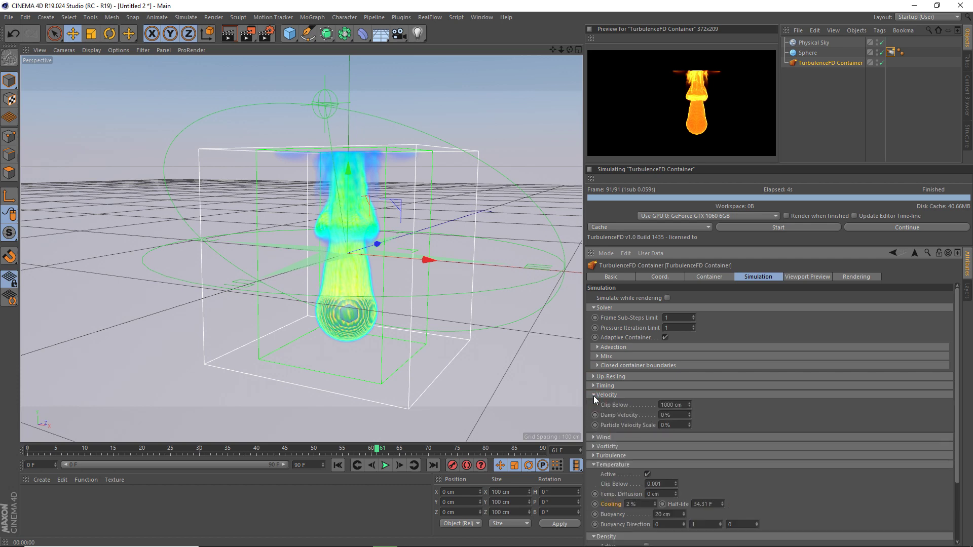
click(594, 446)
Inspect the Container's Turbulence, Fuel and Burn simulation settings.
scroll(605, 466, down, 5)
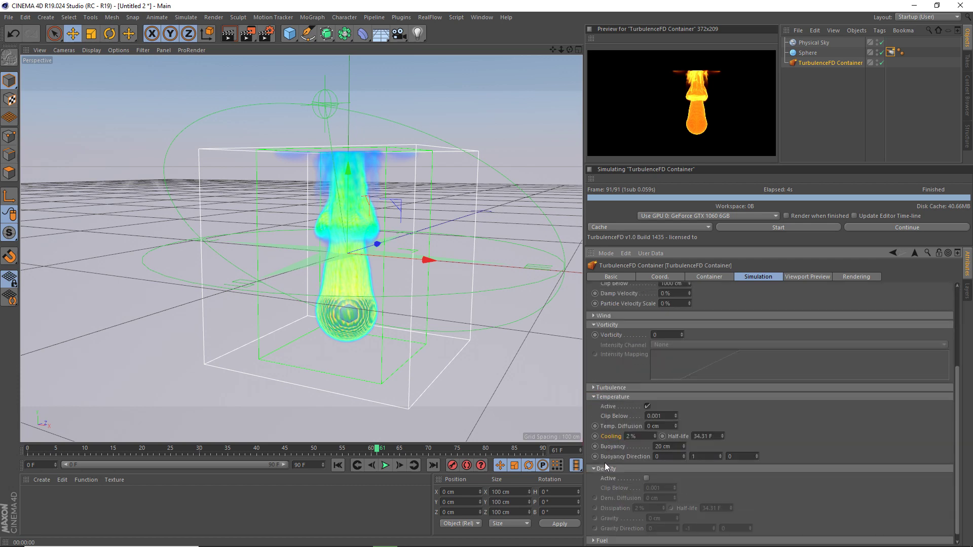
click(593, 387)
click(594, 387)
scroll(611, 409, down, 1)
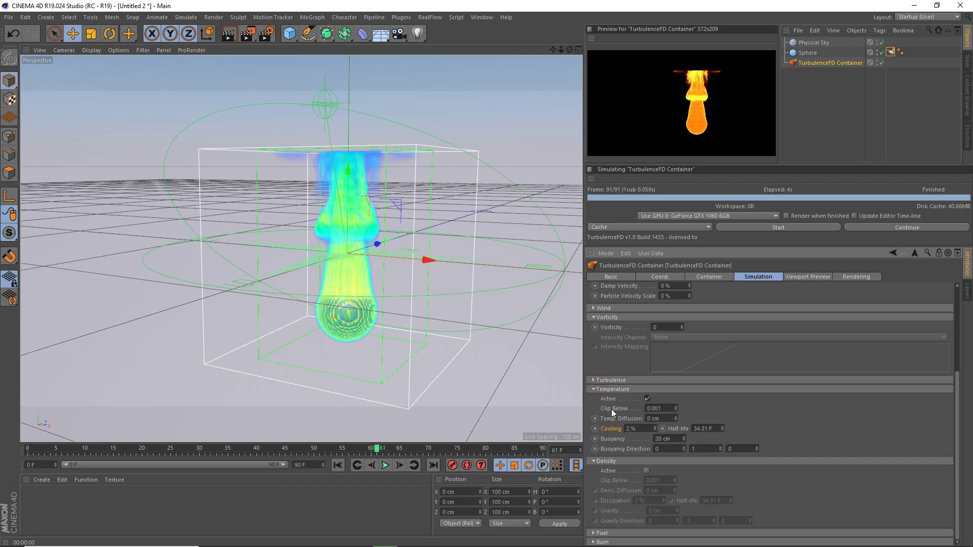
click(594, 533)
scroll(648, 485, down, 5)
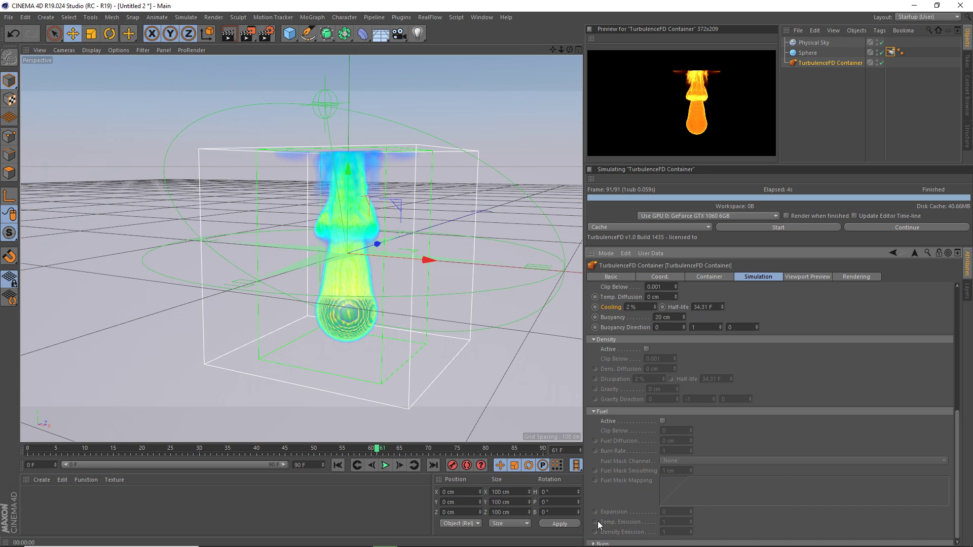
scroll(598, 521, down, 1)
click(594, 542)
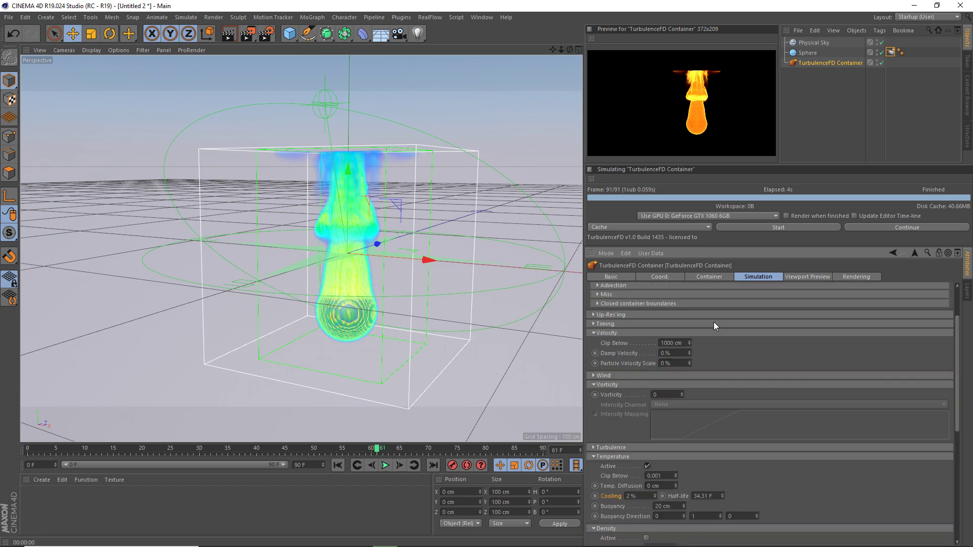
Review the Container tab's Current Frame Info, then show the Coord. values (position 0, scale 1).
click(706, 277)
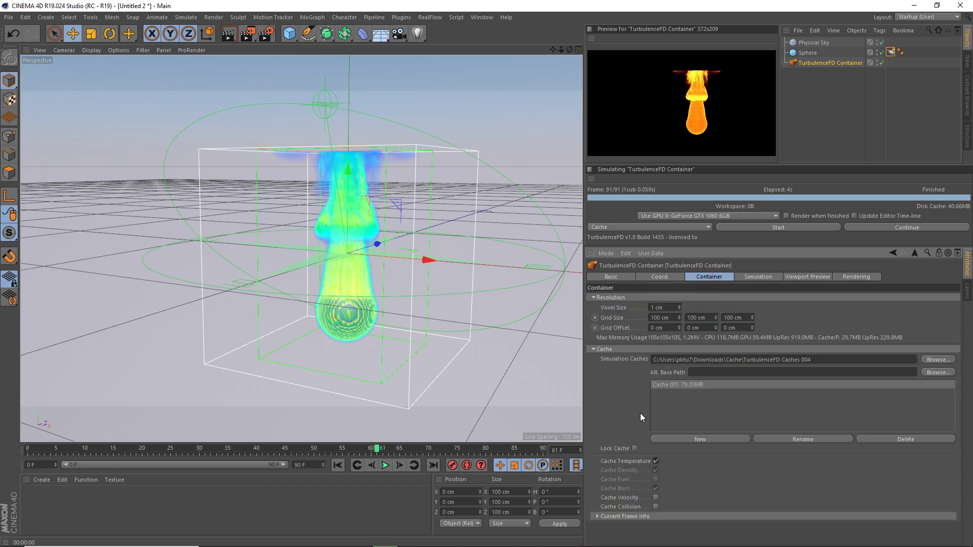
click(596, 516)
scroll(720, 494, down, 2)
scroll(720, 495, down, 1)
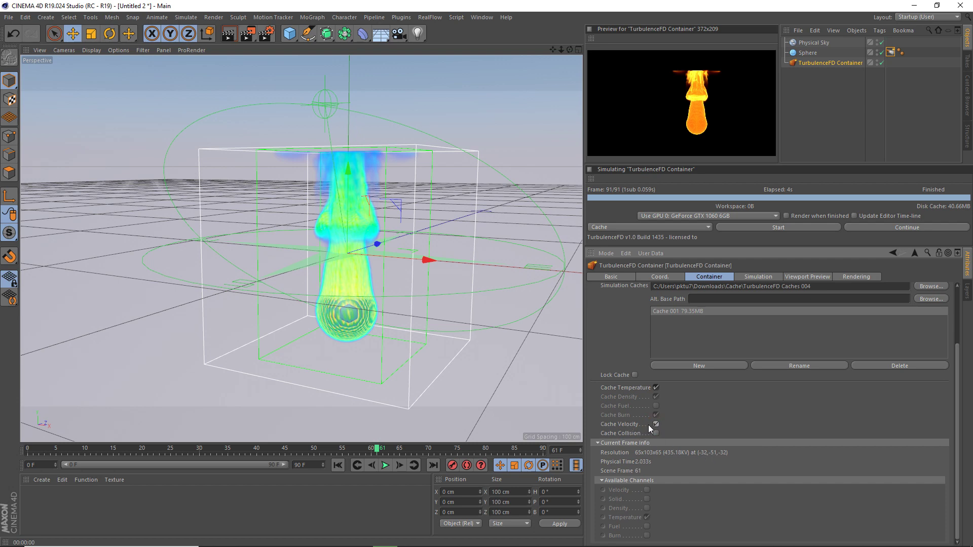
click(661, 278)
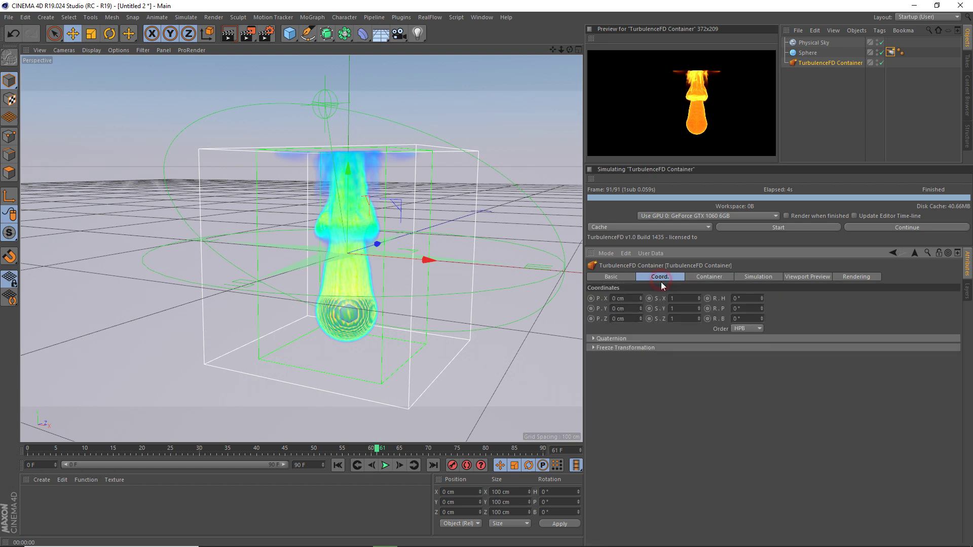
Reopen Render Settings and confirm Motion Blur Sub-Steps is still 4.
click(266, 35)
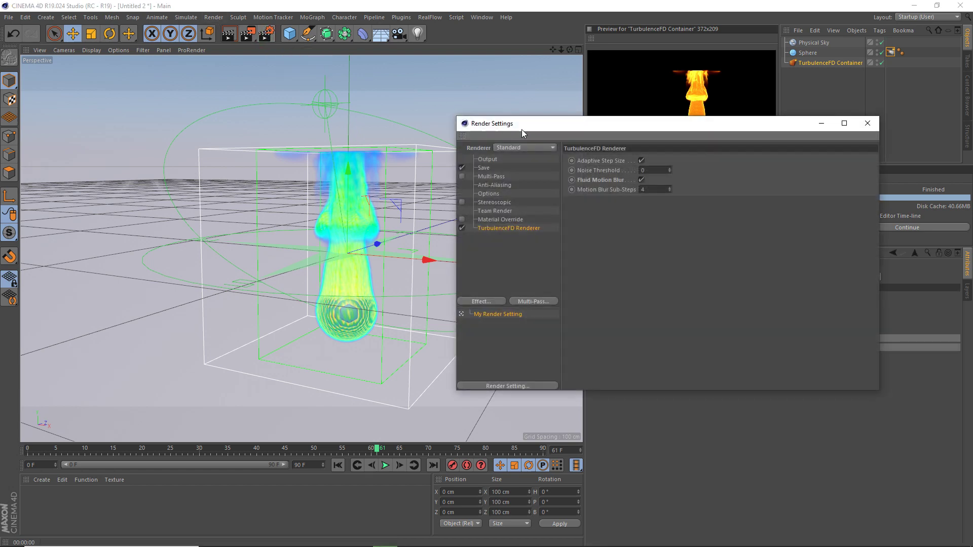
drag(513, 119, 480, 101)
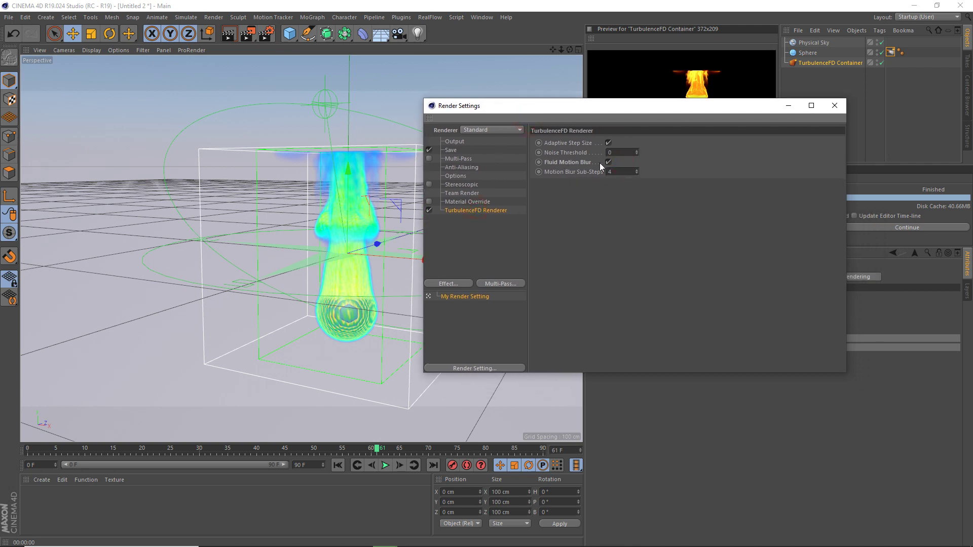
click(623, 171)
drag(671, 105, 700, 132)
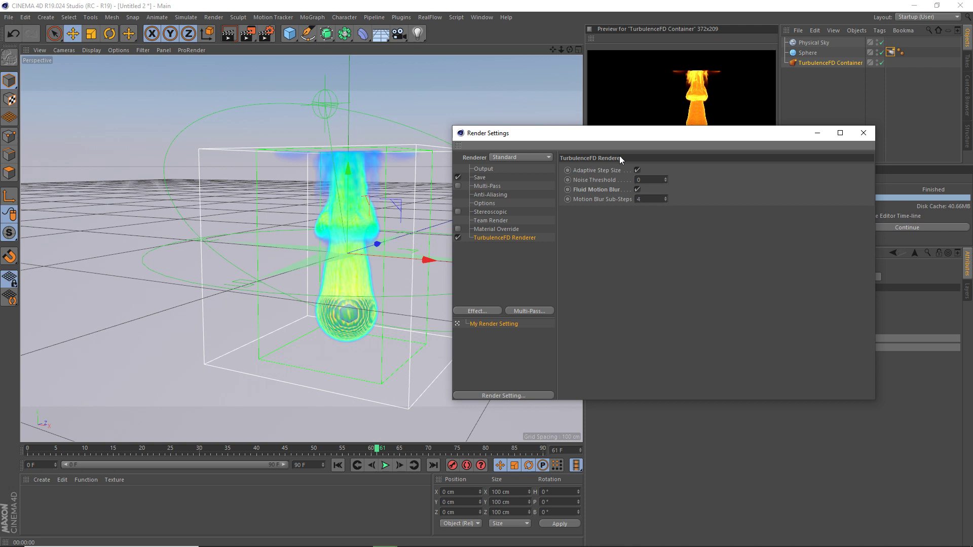
Enable Multi-Pass and add Atmosphere and Atmosphere (Multiply) passes.
click(482, 188)
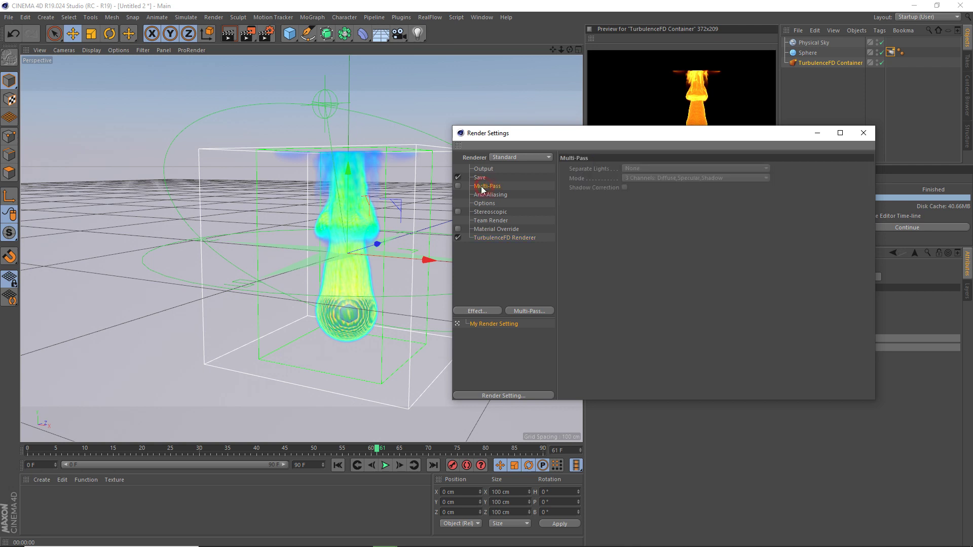
click(458, 186)
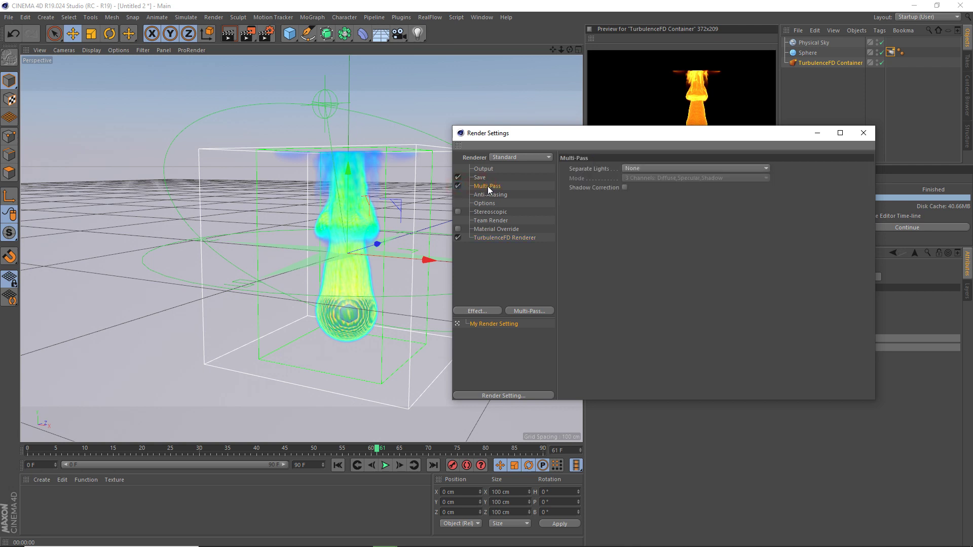
click(530, 311)
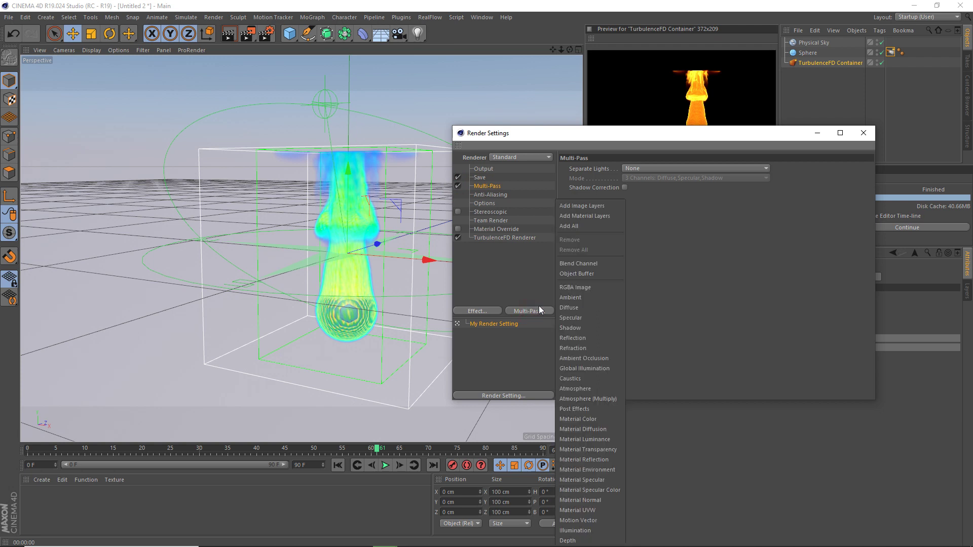
click(578, 388)
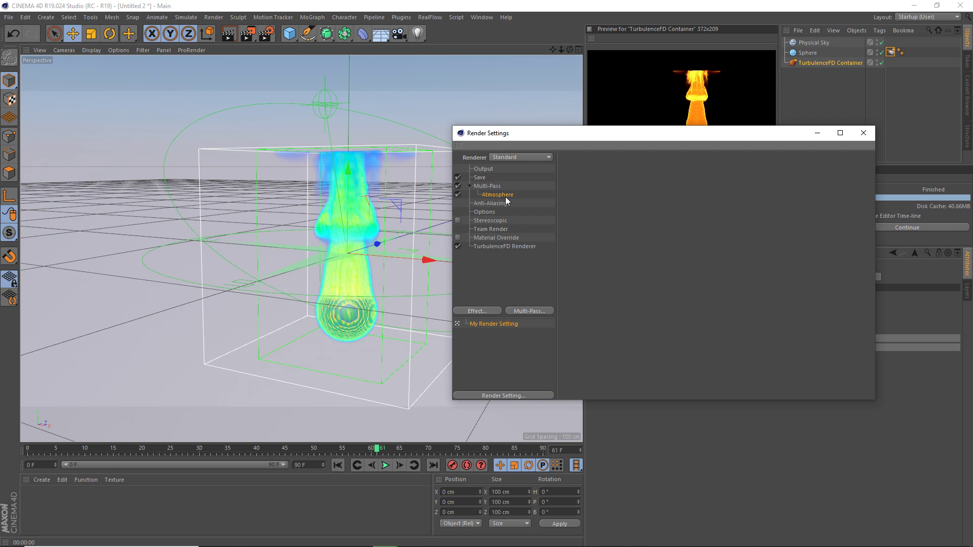
click(528, 311)
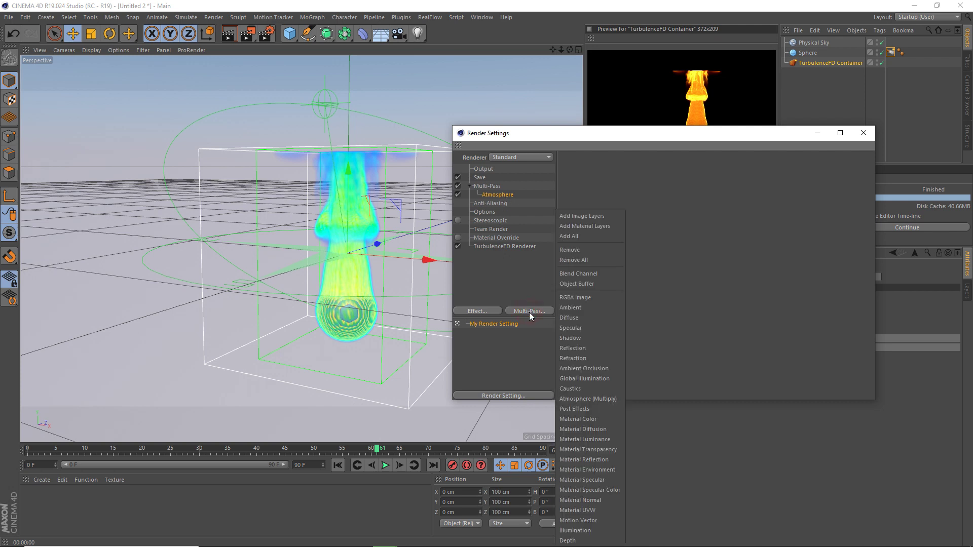
click(592, 399)
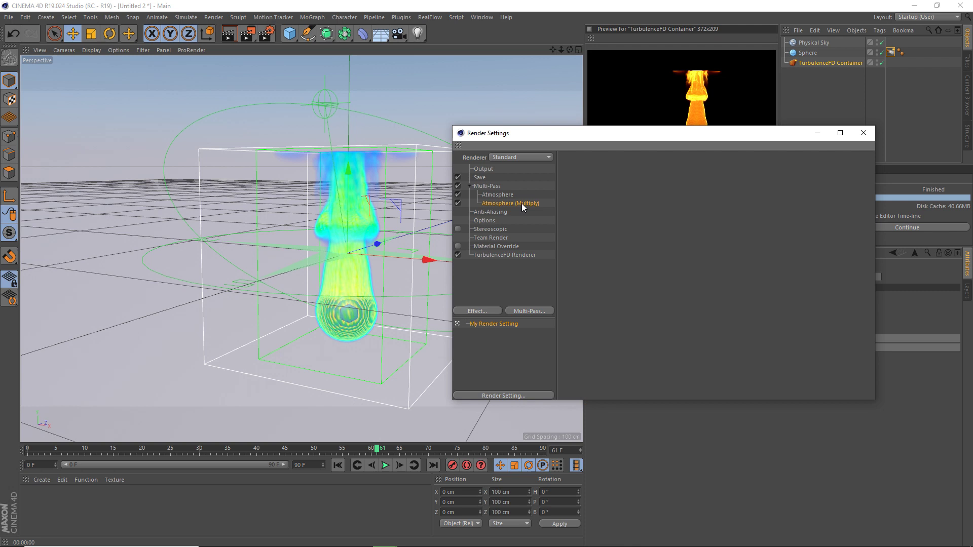
click(488, 186)
Turn on Alpha Channel saving for the regular image and inspect the Atmosphere (Multiply) pass.
click(479, 178)
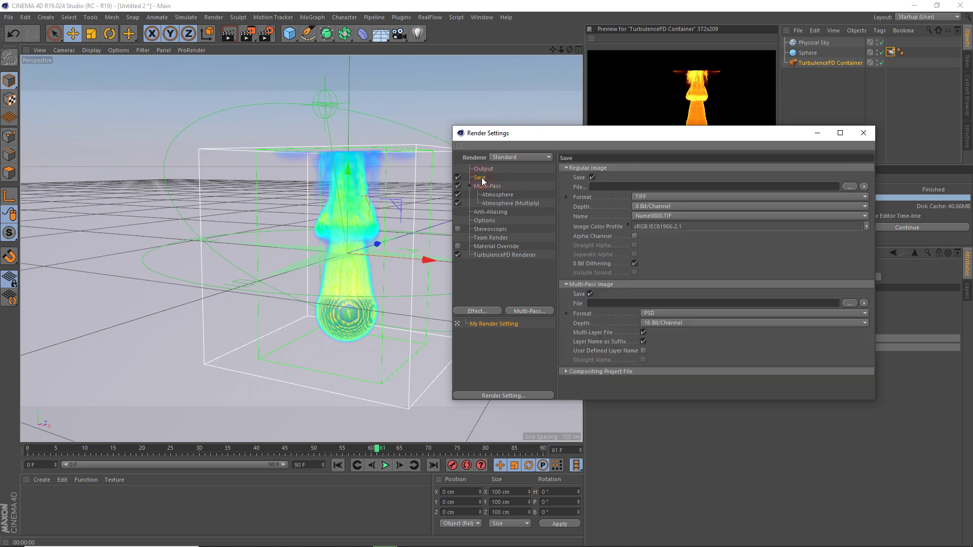
click(635, 236)
drag(582, 139, 641, 151)
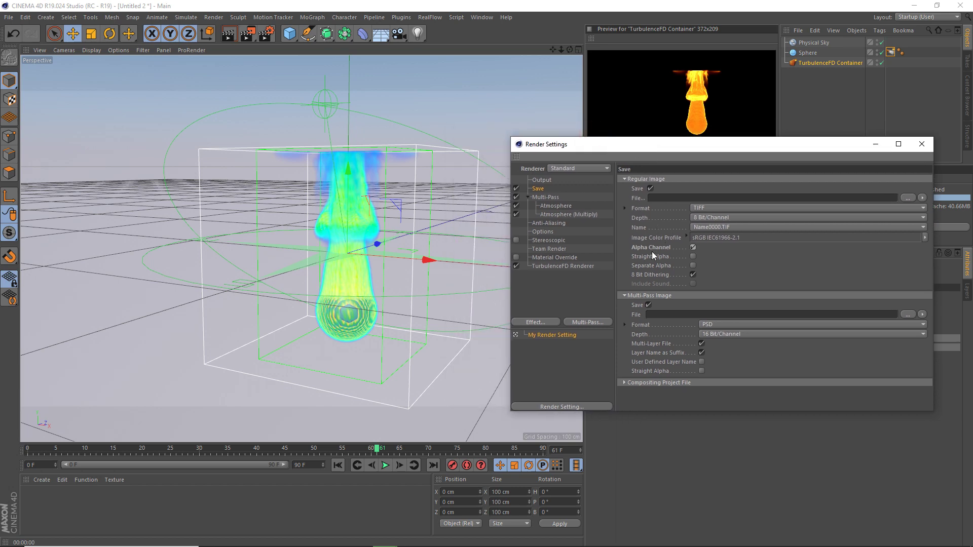
click(556, 216)
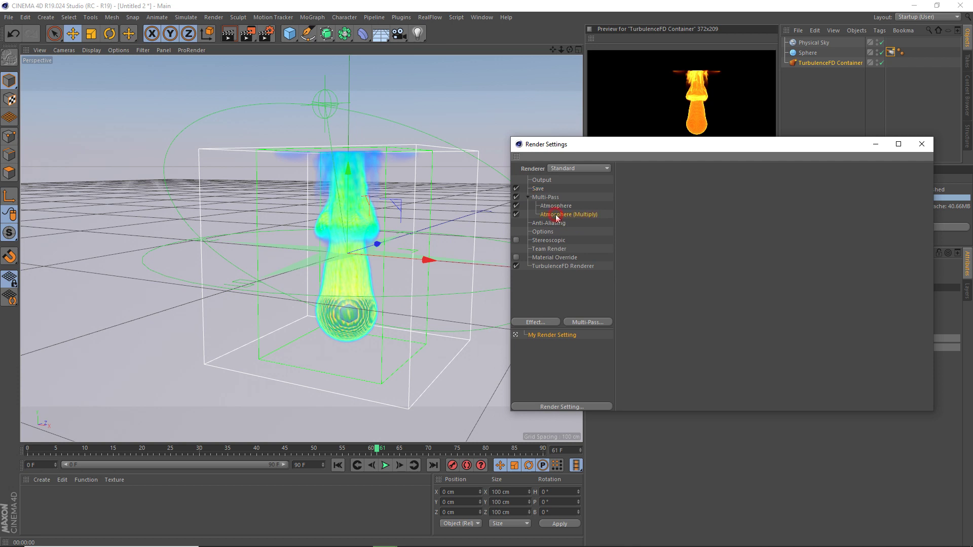
click(582, 215)
Set the Multi-Pass Image format to OpenEXR at 32 Bit/Channel depth.
click(538, 190)
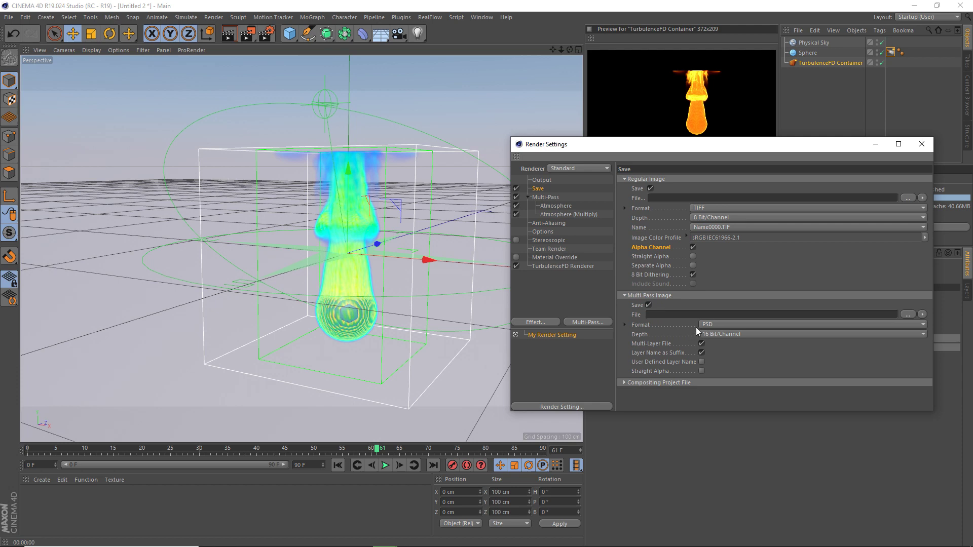
click(719, 324)
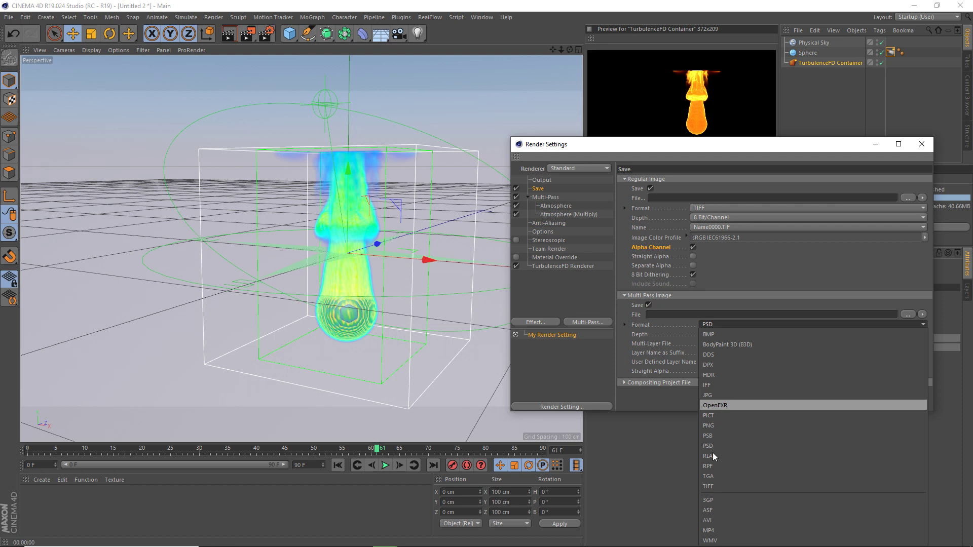
click(717, 406)
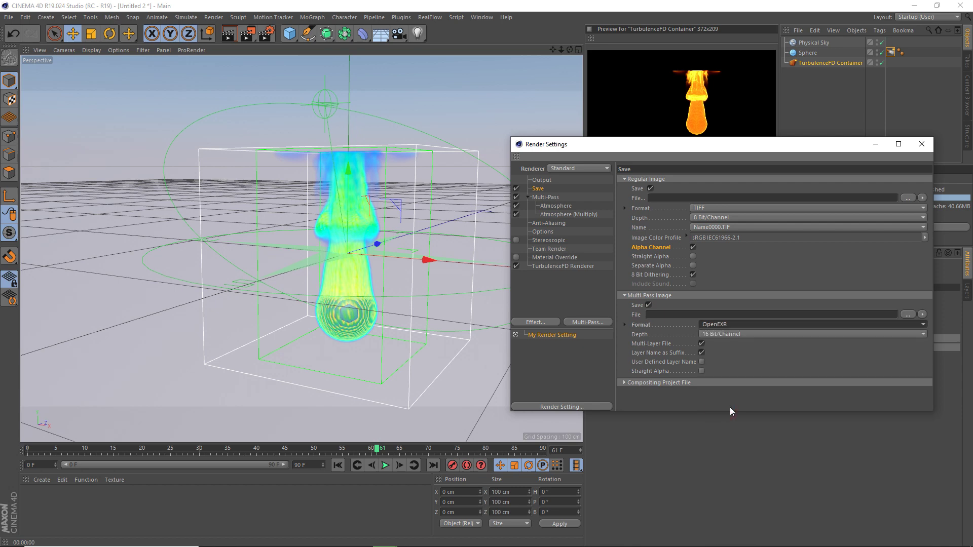
click(727, 336)
click(728, 355)
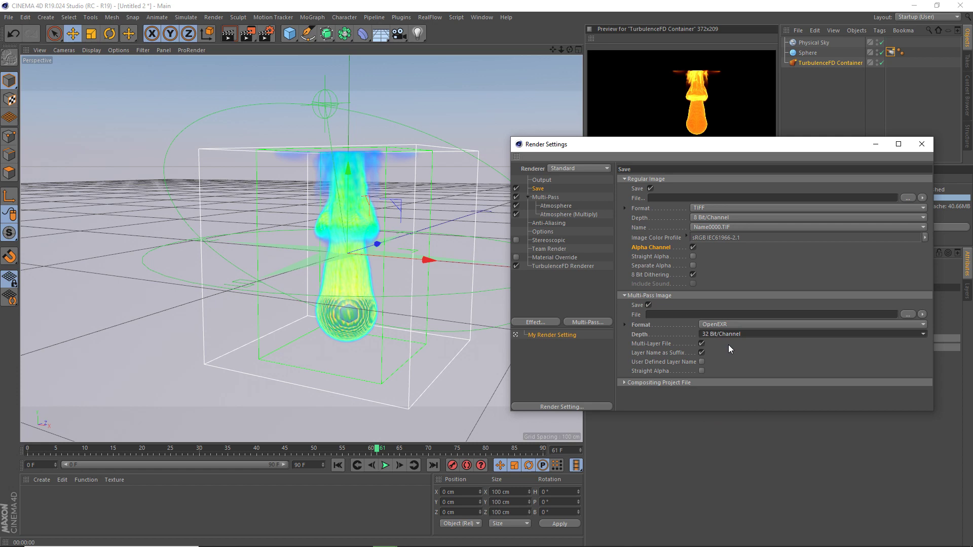
Close Render Settings, render frame 61 to the Picture Viewer, zoom out, and close it.
click(922, 144)
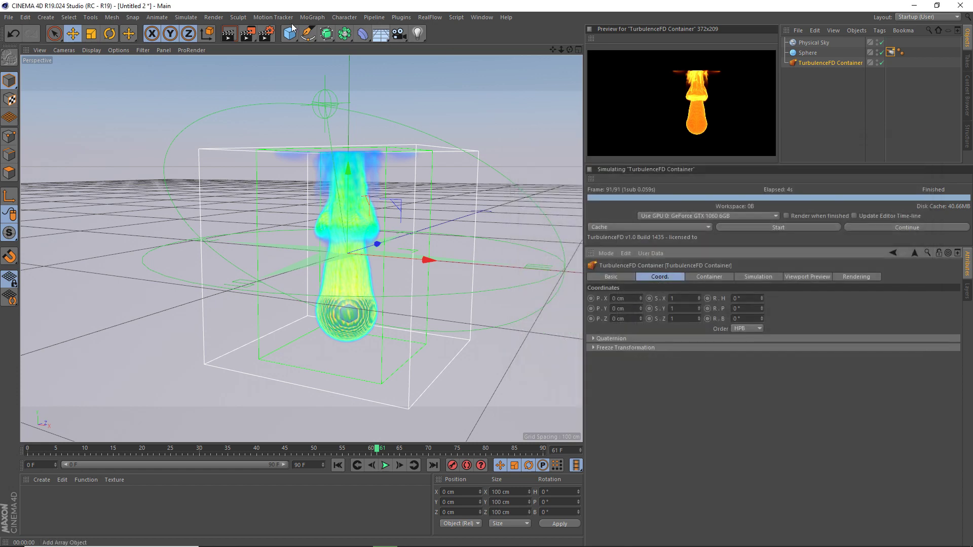
click(248, 34)
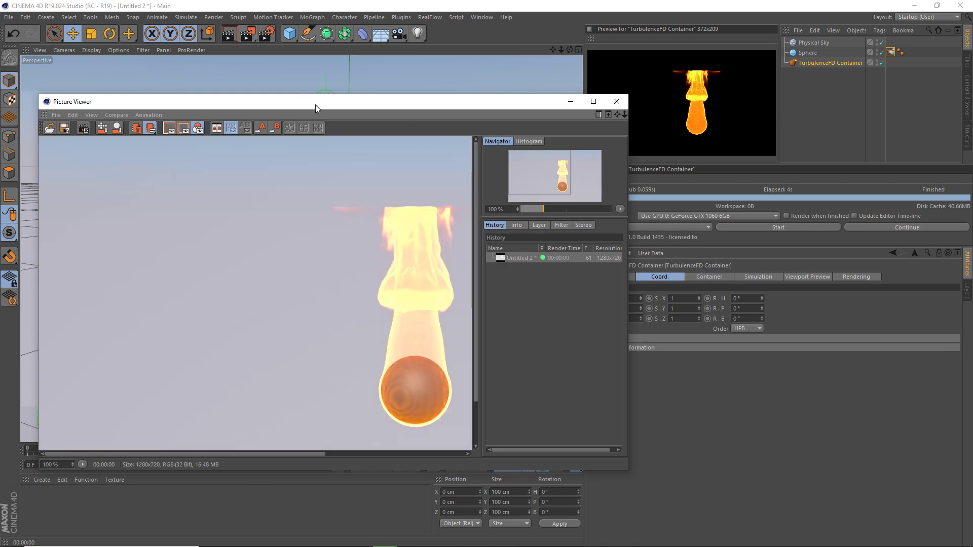
scroll(380, 227, down, 2)
scroll(379, 230, down, 2)
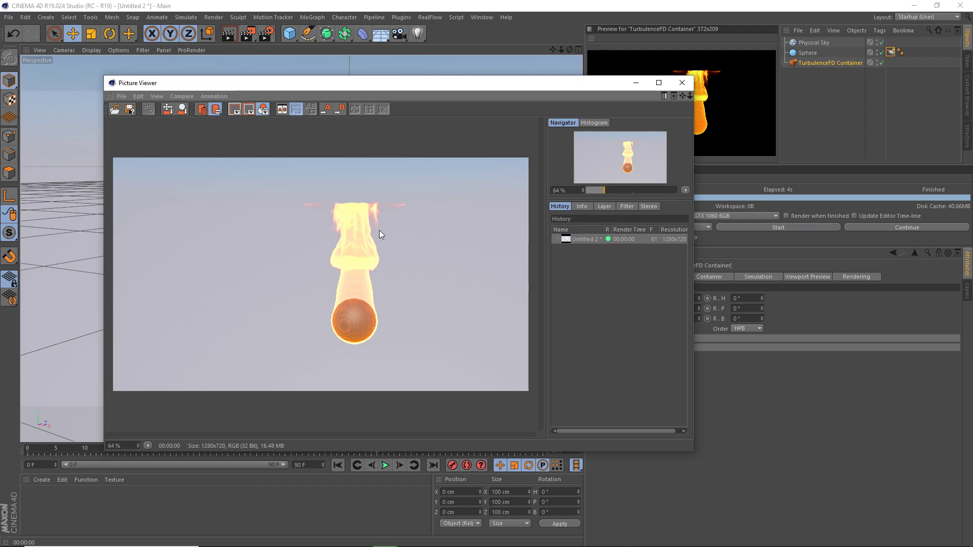
click(682, 82)
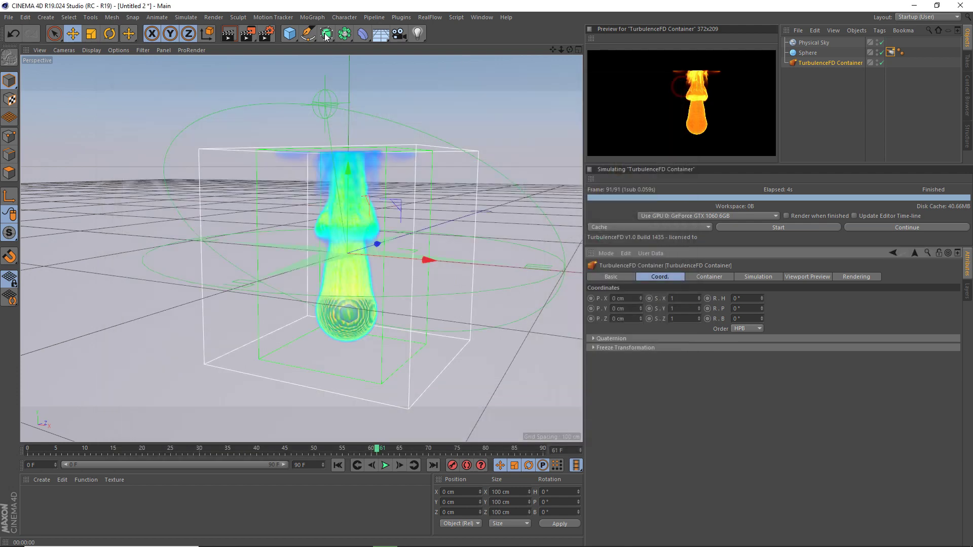
click(265, 39)
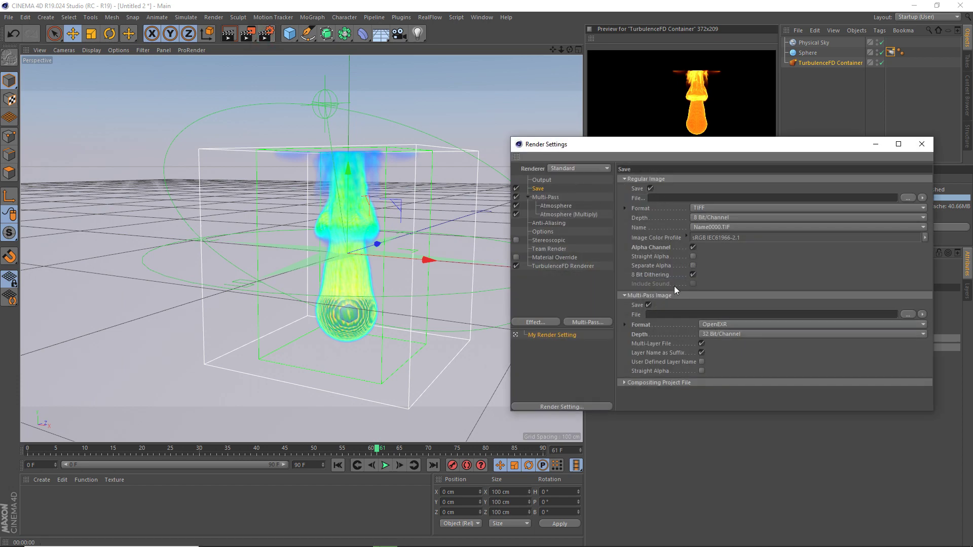
click(541, 180)
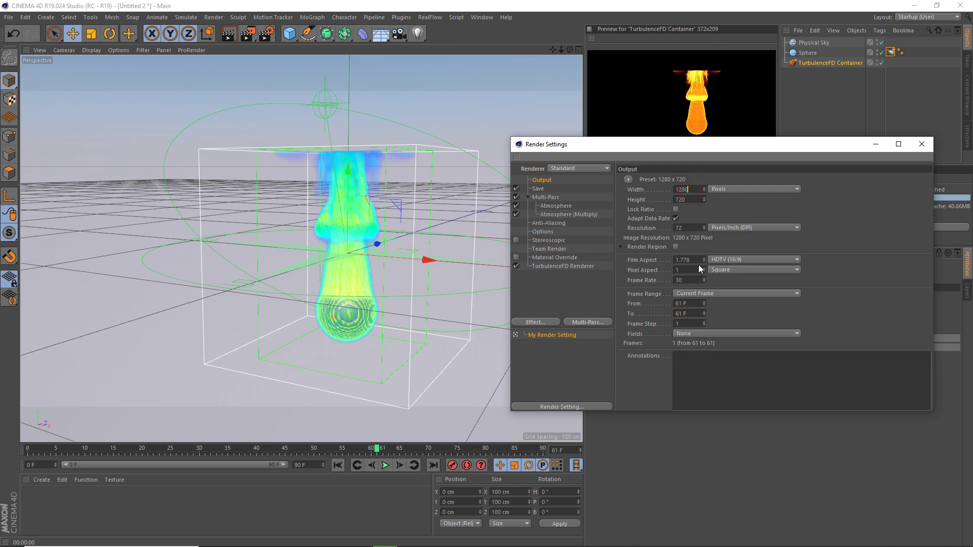
click(697, 294)
click(698, 304)
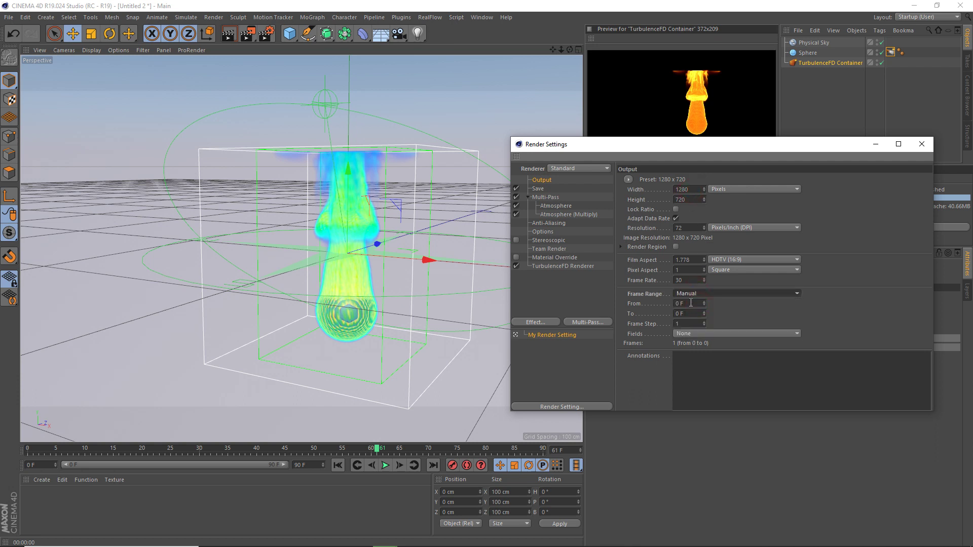
click(692, 294)
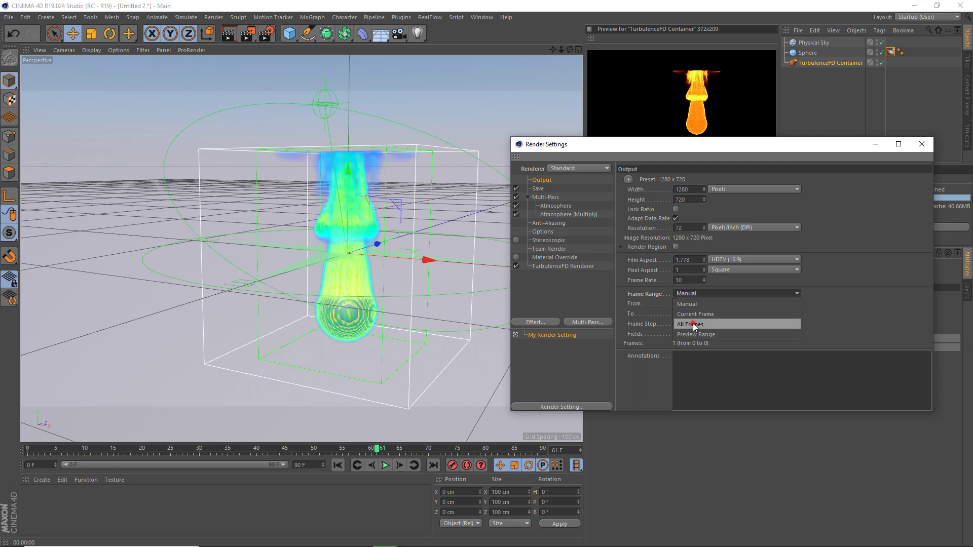
click(694, 324)
double_click(679, 313)
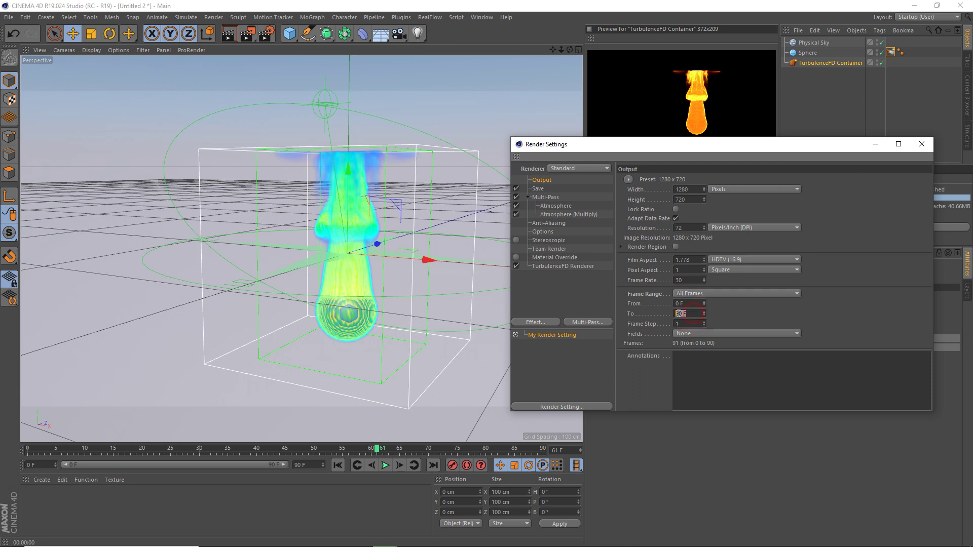
click(700, 294)
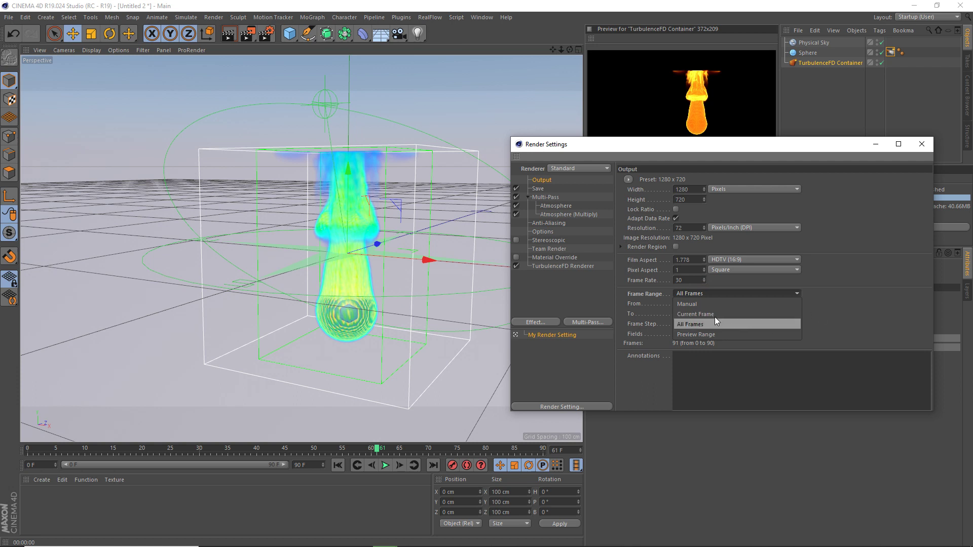
click(707, 315)
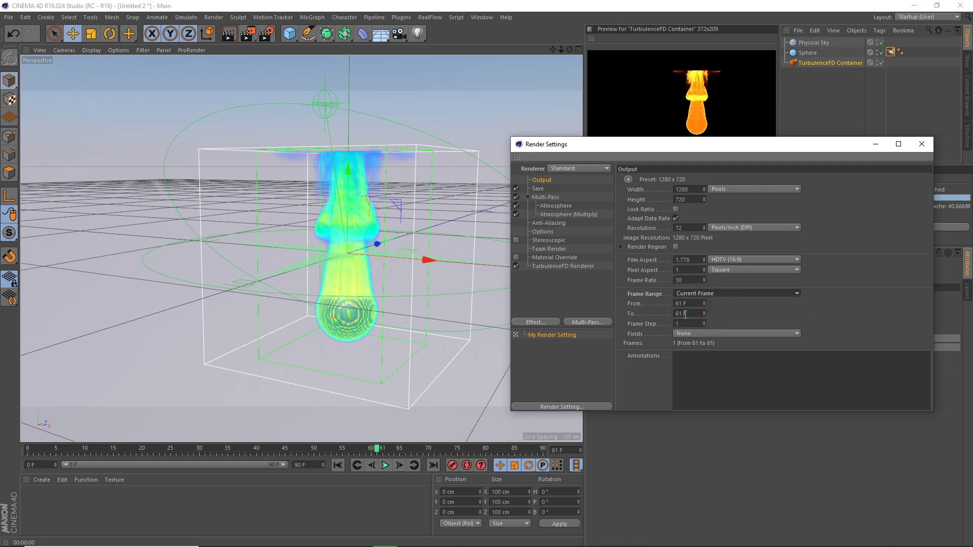
click(921, 147)
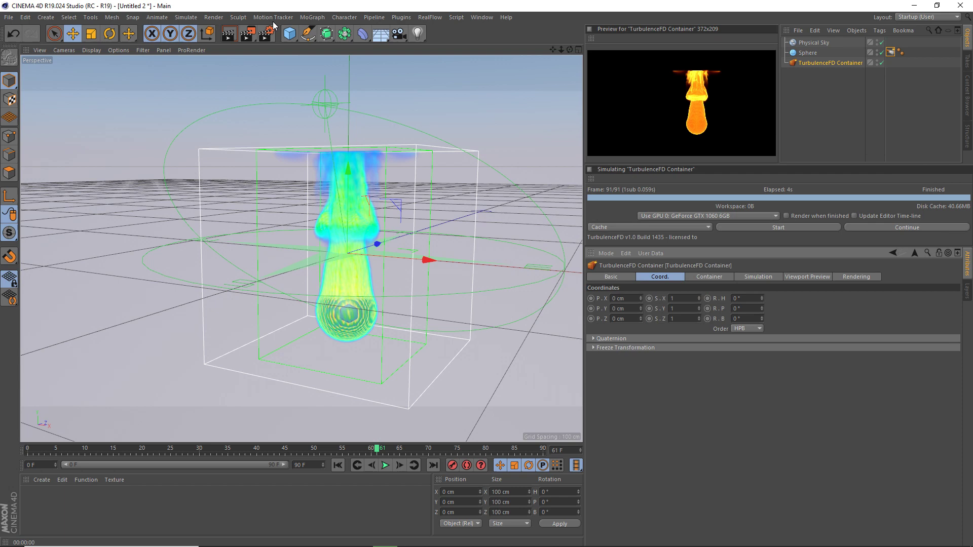
Re-render frame 61 and delete the duplicate history entry, keeping only the newest render.
click(248, 34)
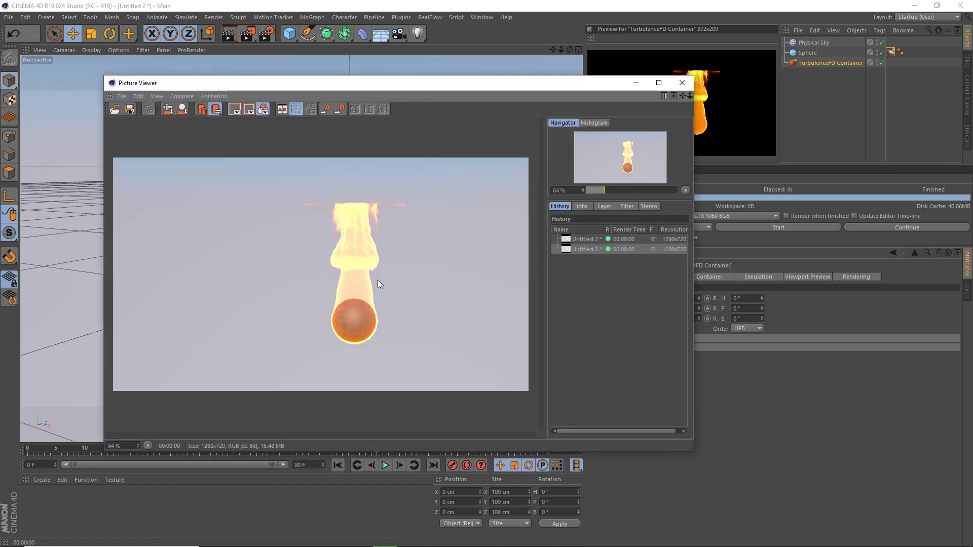
click(589, 242)
key(Delete)
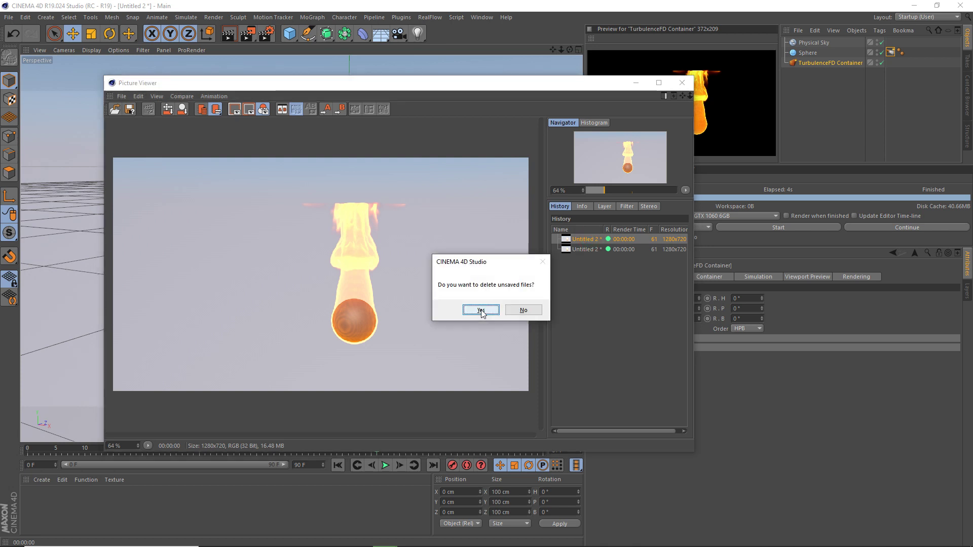
click(480, 305)
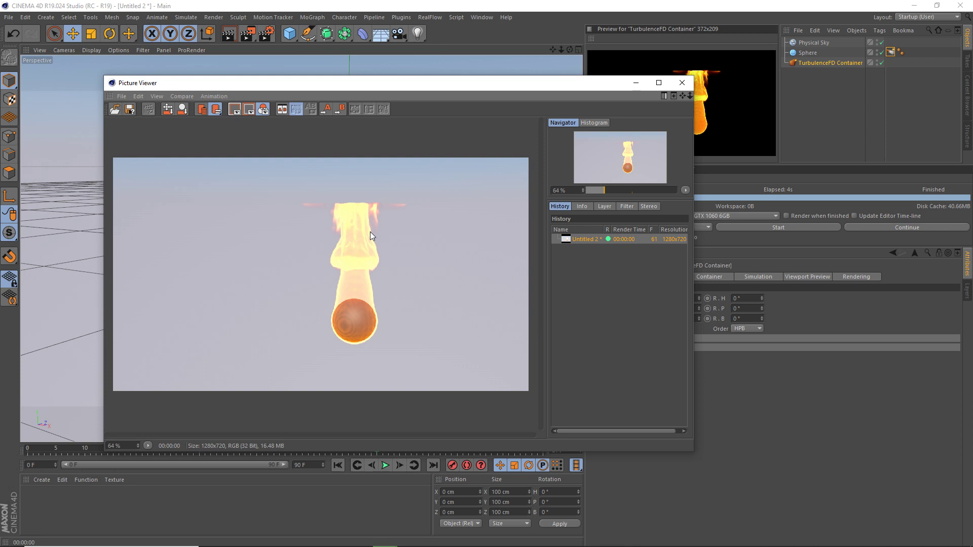
scroll(369, 232, down, 1)
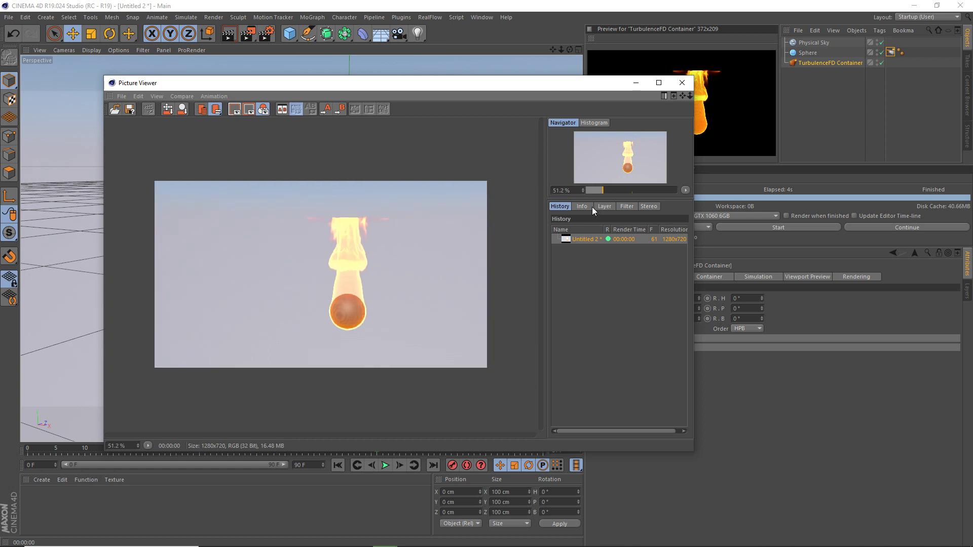
Show the render's layer list and switch between the Alpha and Atmosphere (Multiply) passes.
click(603, 207)
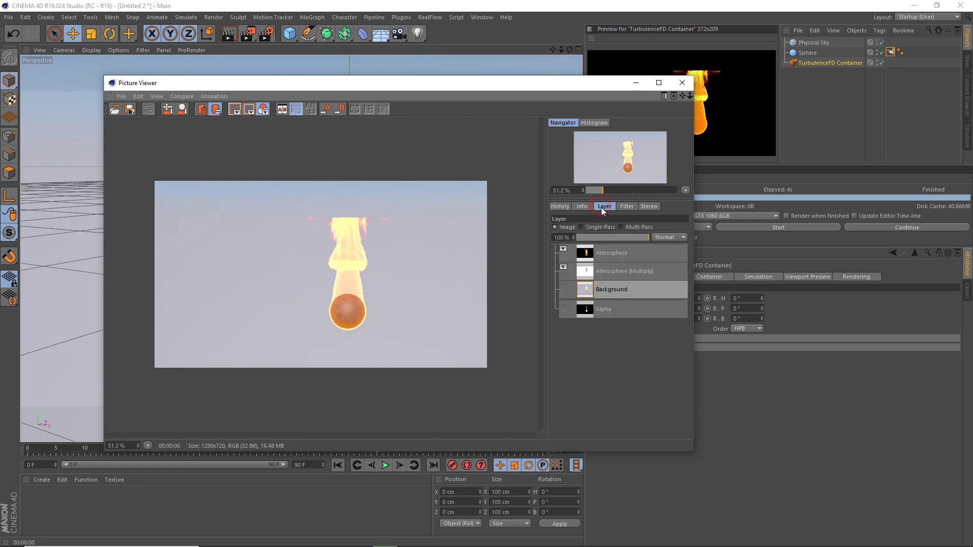
click(618, 346)
click(599, 312)
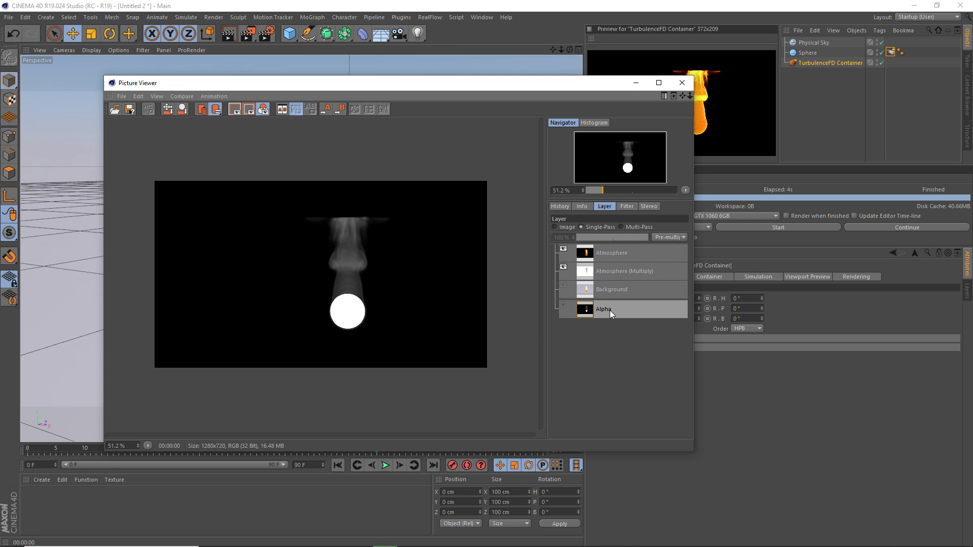
click(614, 274)
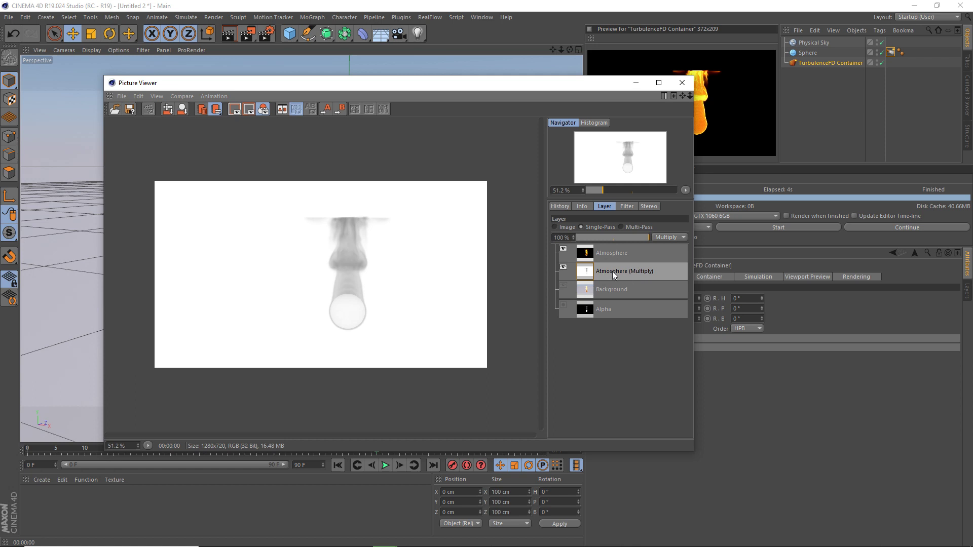
click(606, 308)
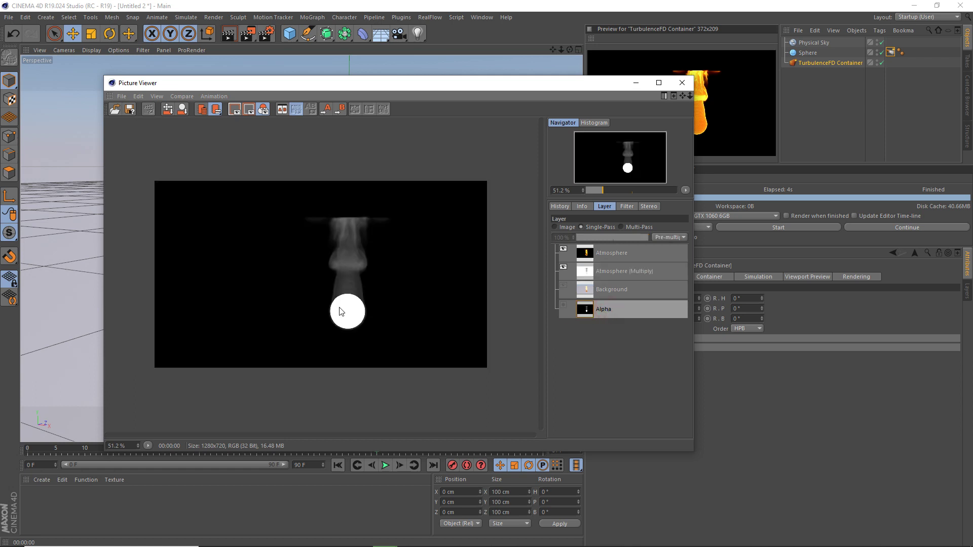
click(621, 274)
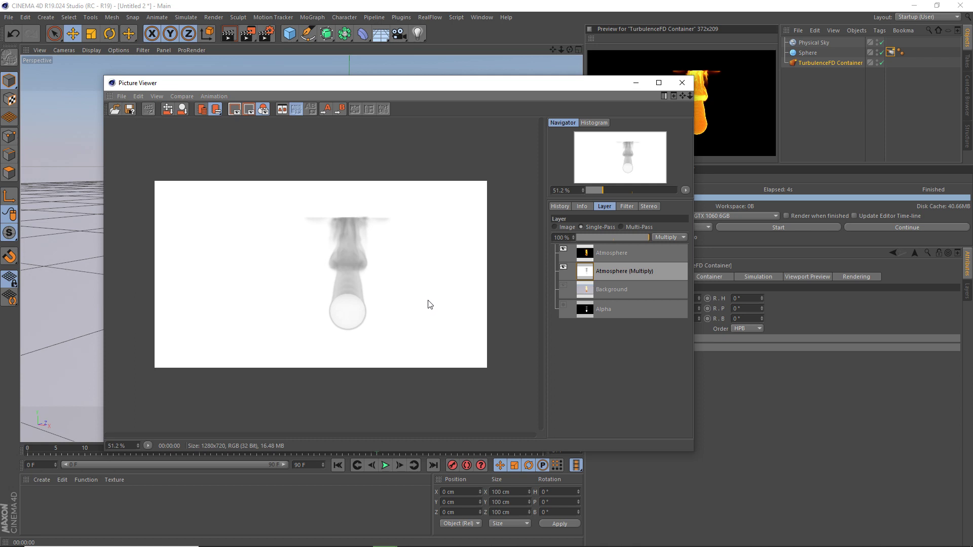
Compare Alpha with Atmosphere (Multiply), then view Background and finally the fire-over-black Atmosphere pass.
click(606, 313)
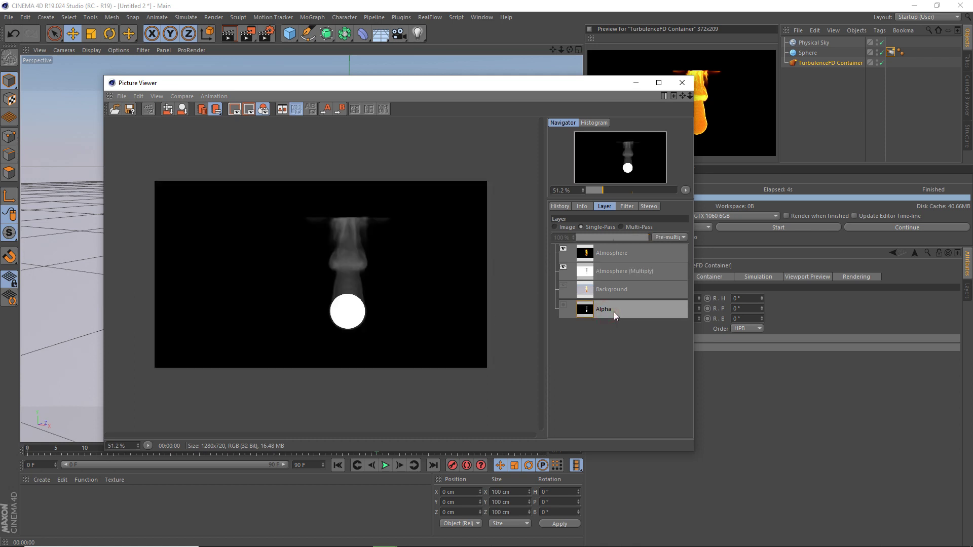
click(609, 276)
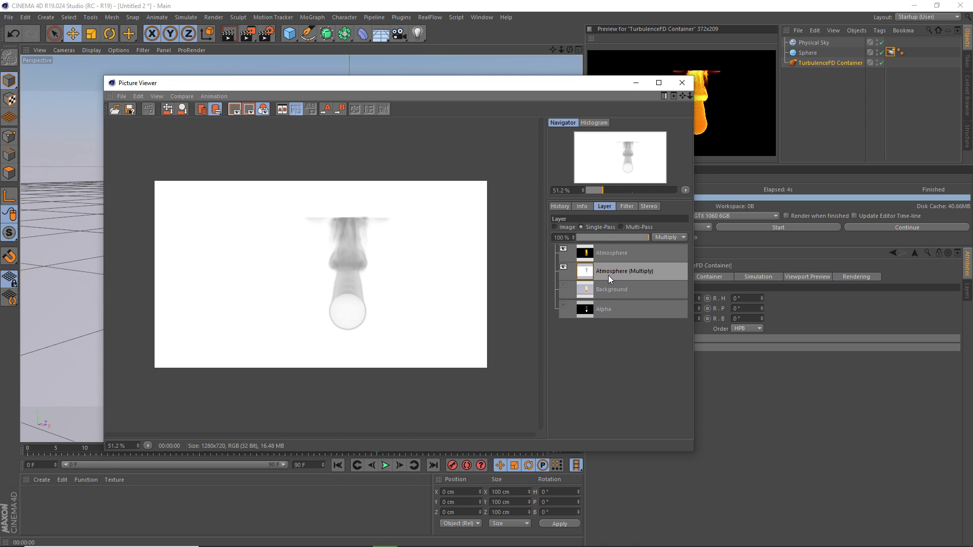
click(610, 293)
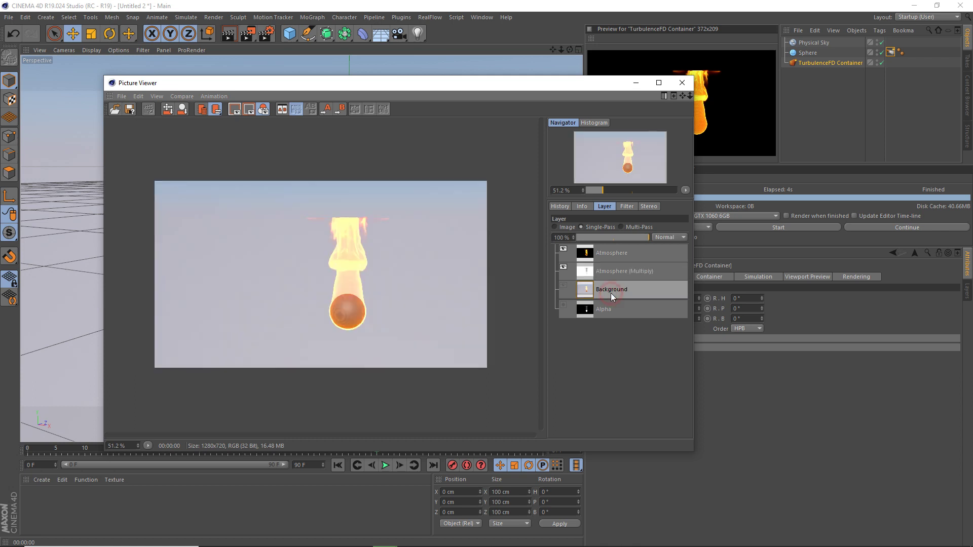
click(612, 253)
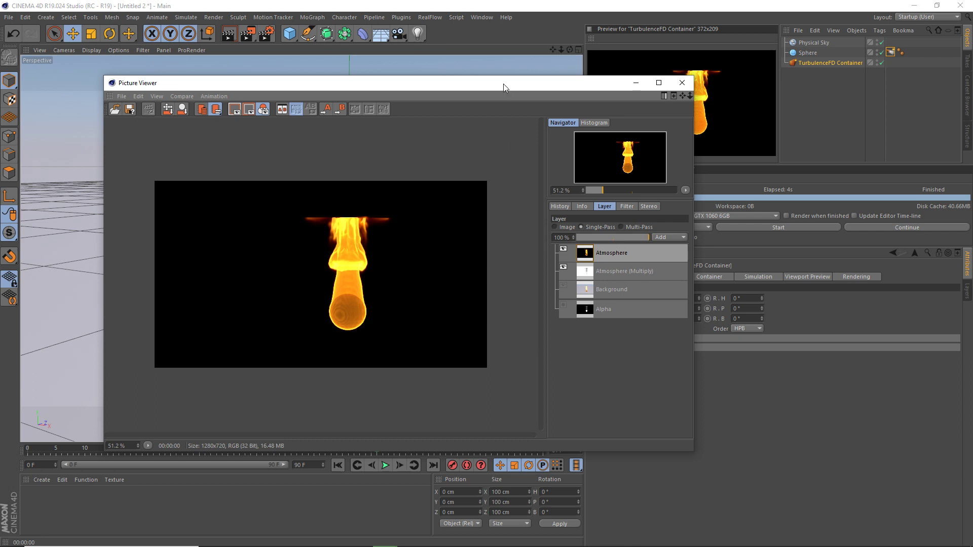
Move the Picture Viewer and recheck the Alpha, Atmosphere (Multiply), Background and Atmosphere passes.
drag(503, 83, 586, 75)
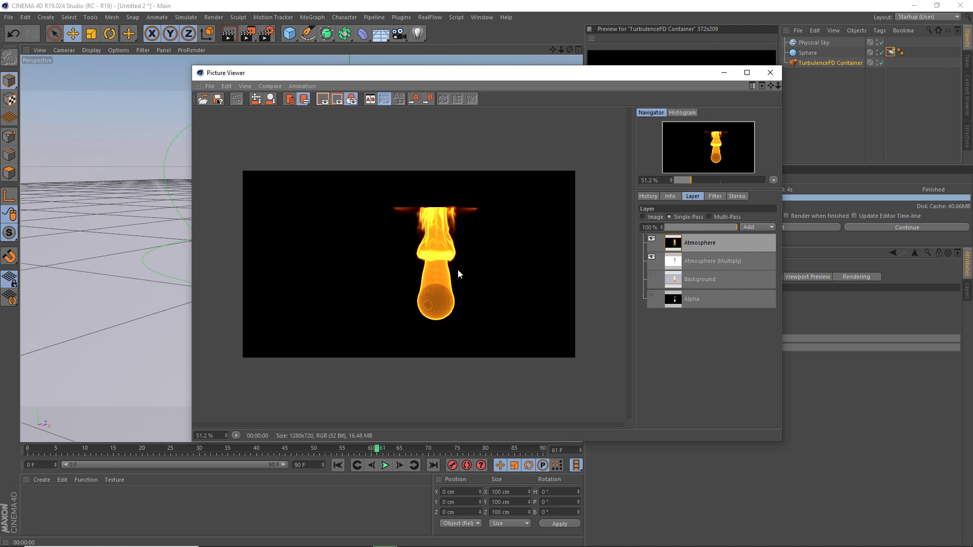
click(702, 302)
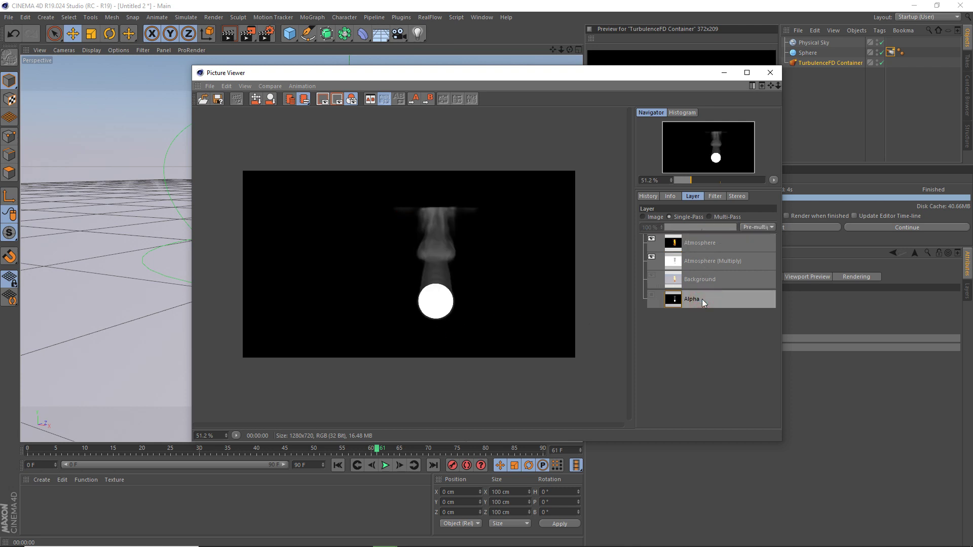
click(726, 264)
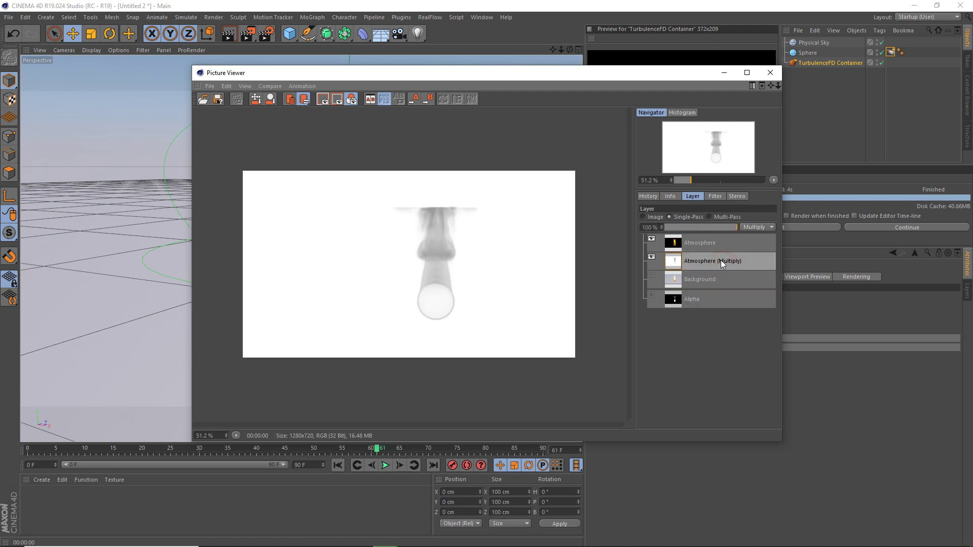
click(702, 282)
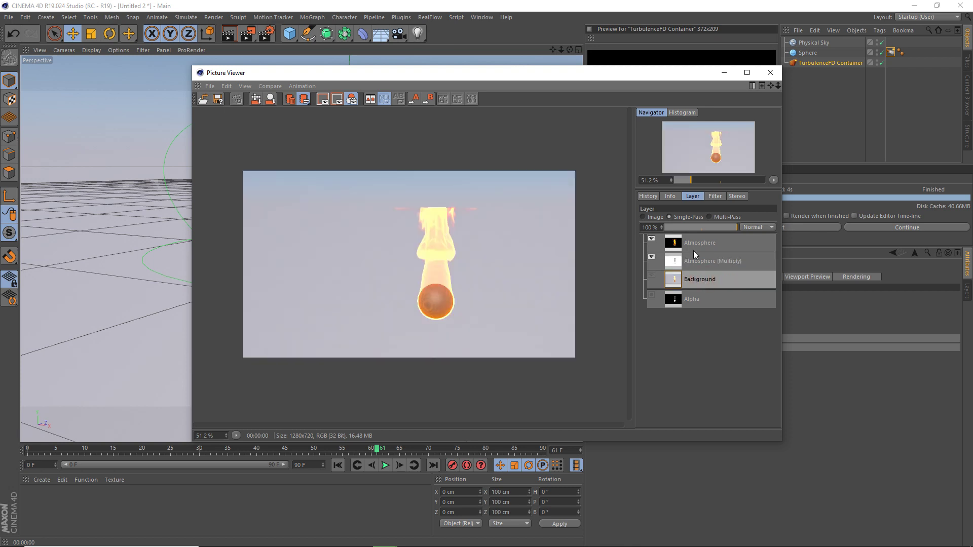
click(695, 248)
click(700, 279)
View the Atmosphere, Alpha and Atmosphere (Multiply) passes once more, close the Picture Viewer, and open Render Settings.
click(707, 244)
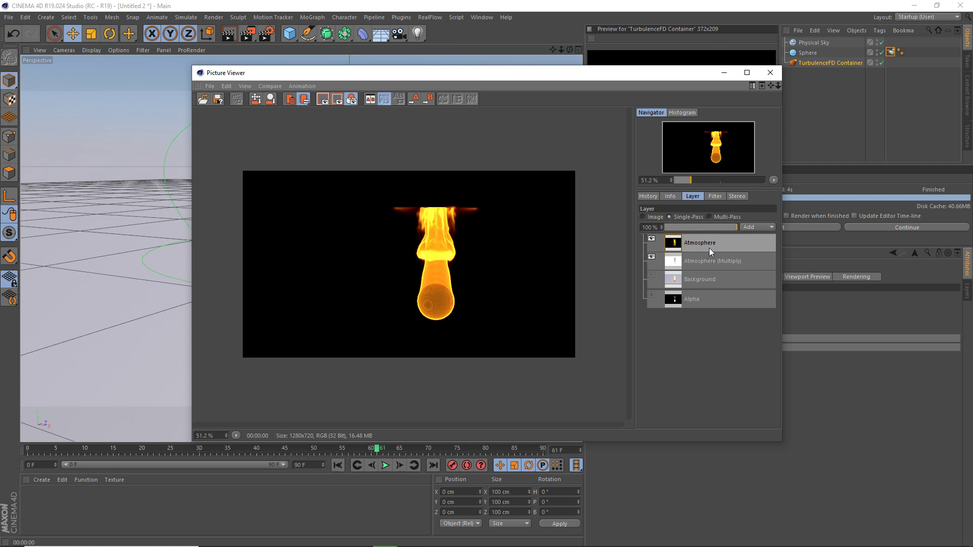
click(705, 302)
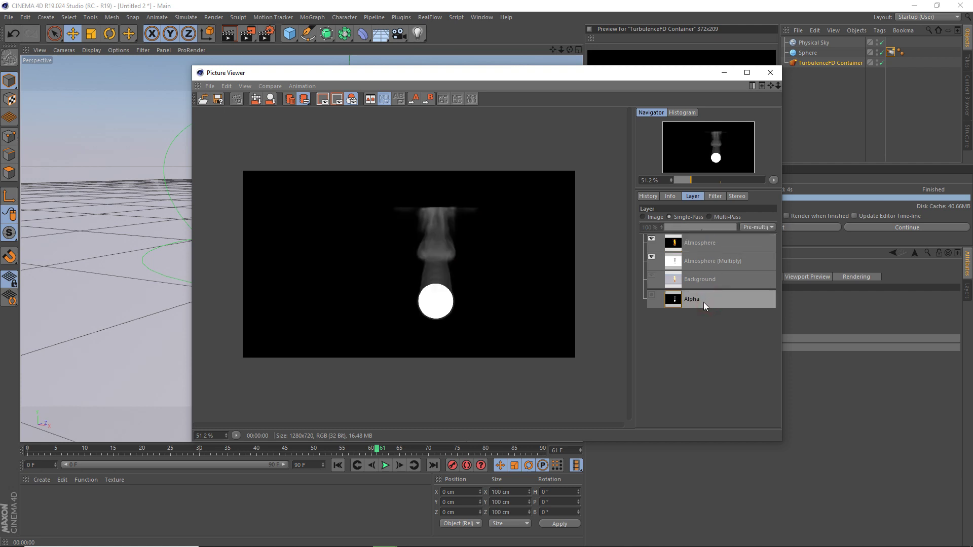
click(718, 265)
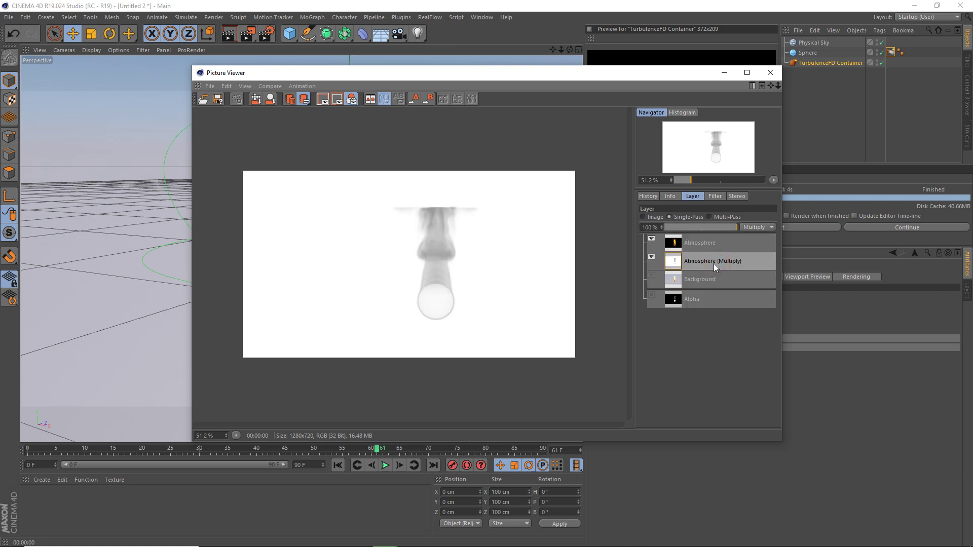
click(770, 72)
click(265, 34)
Review the TurbulenceFD Renderer, Atmosphere passes, Output and Save pages, confirming 32 Bit/Channel multi-layer OpenEXR, then close Render Settings.
drag(617, 147, 471, 121)
click(428, 242)
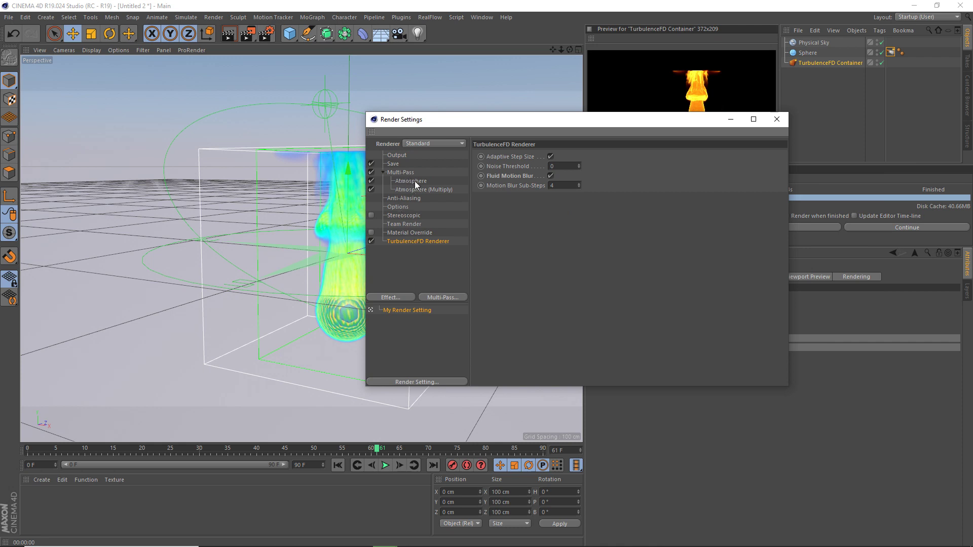
click(393, 163)
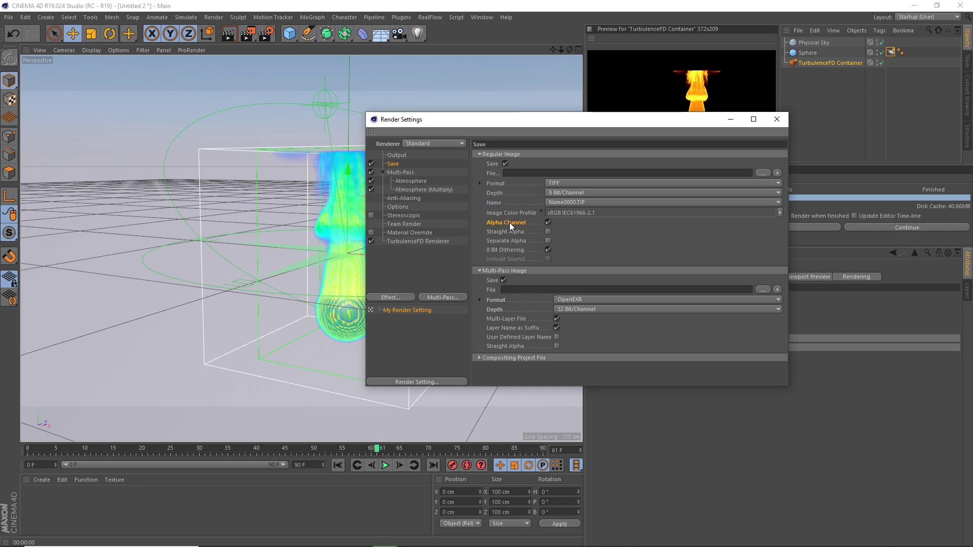
click(420, 190)
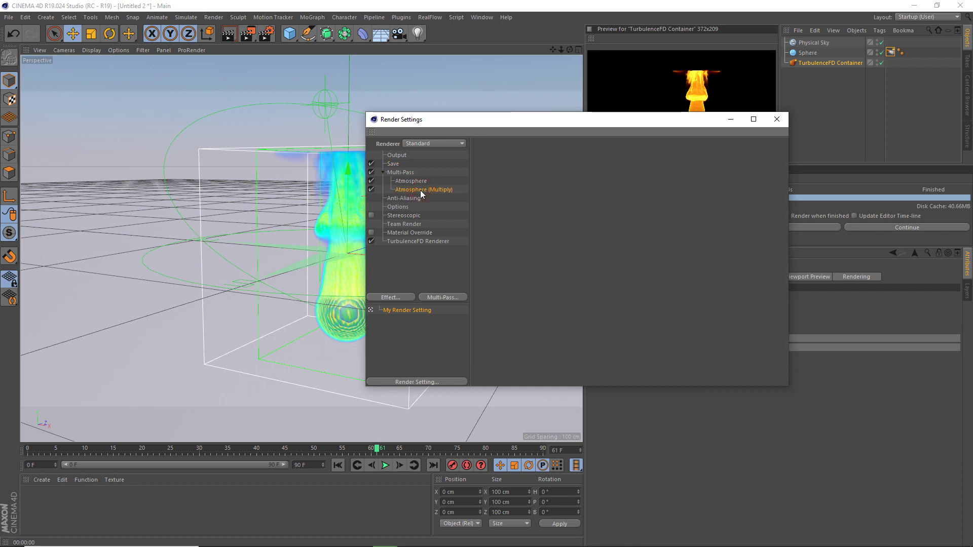
click(420, 185)
click(400, 155)
click(396, 164)
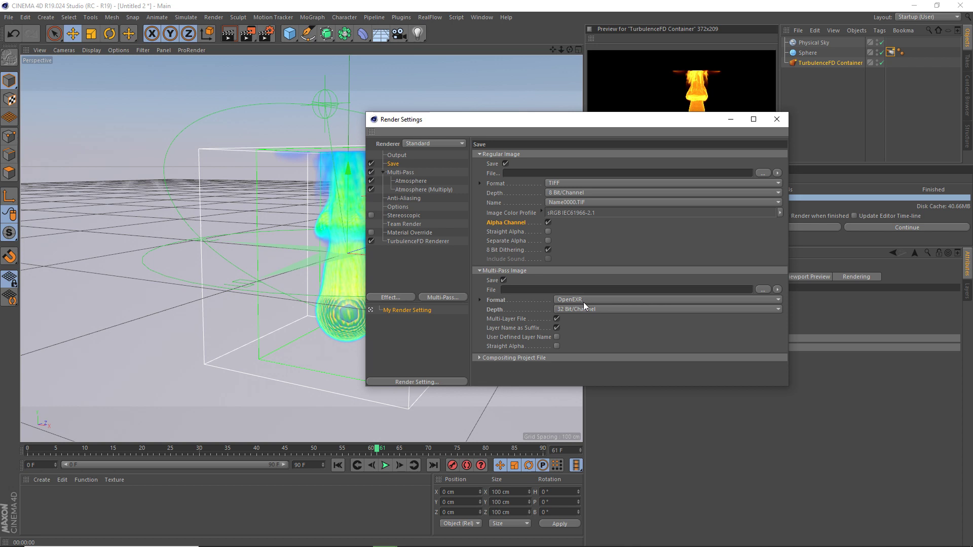
click(778, 121)
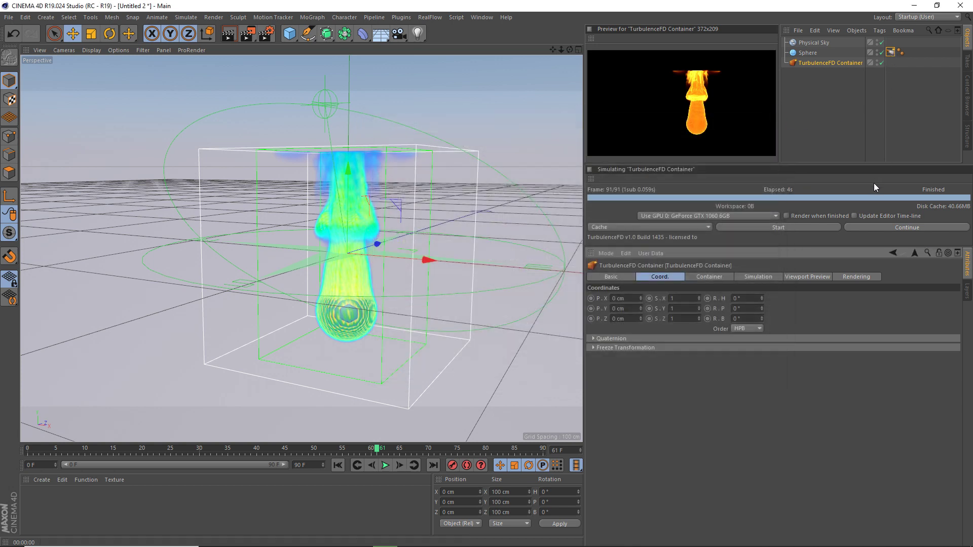
Inspect the Sphere's TurbulenceFD Emitter tag settings, including its Fuel Value parameter.
click(890, 53)
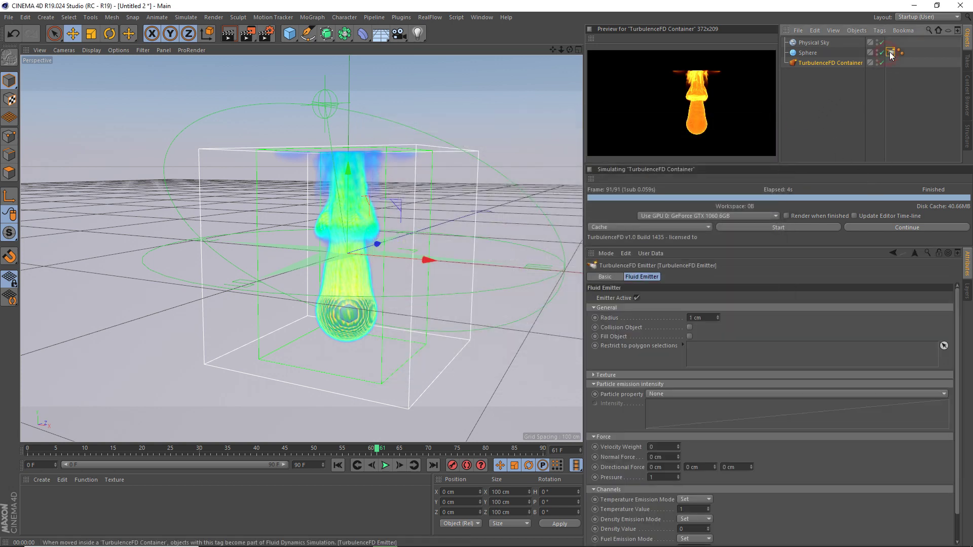
scroll(729, 459, down, 2)
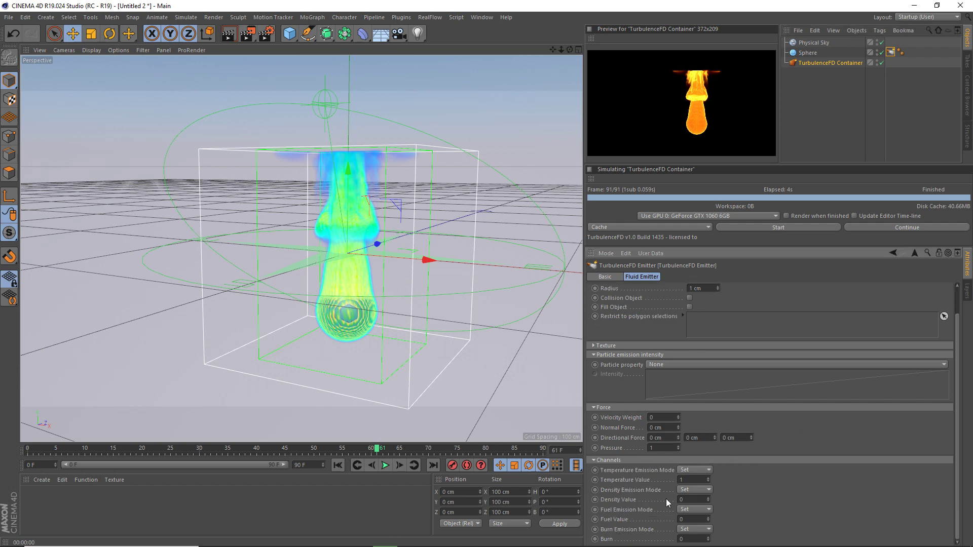
click(607, 520)
Show the TurbulenceFD Container's Simulation tab with Vorticity, Velocity, Solver, Temperature and Fuel collapsed.
click(819, 64)
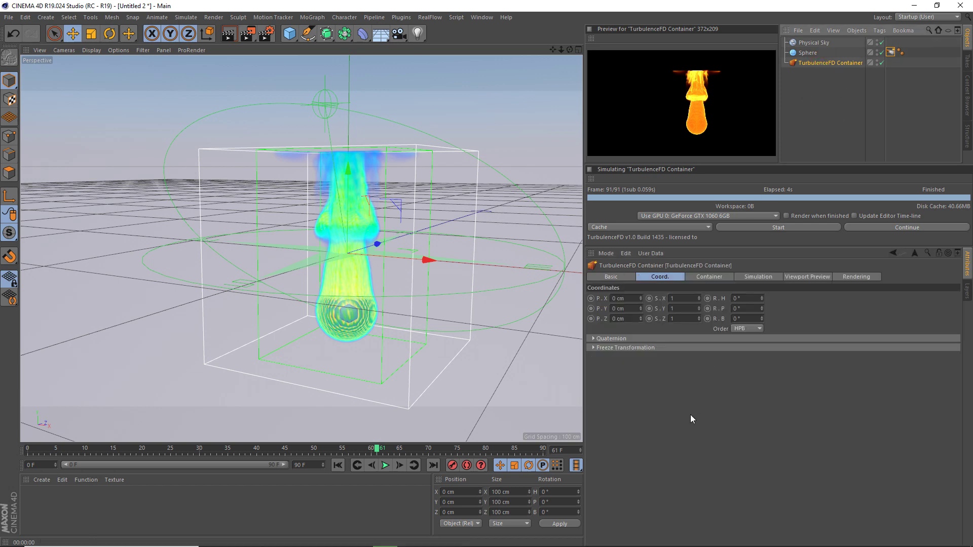
click(758, 276)
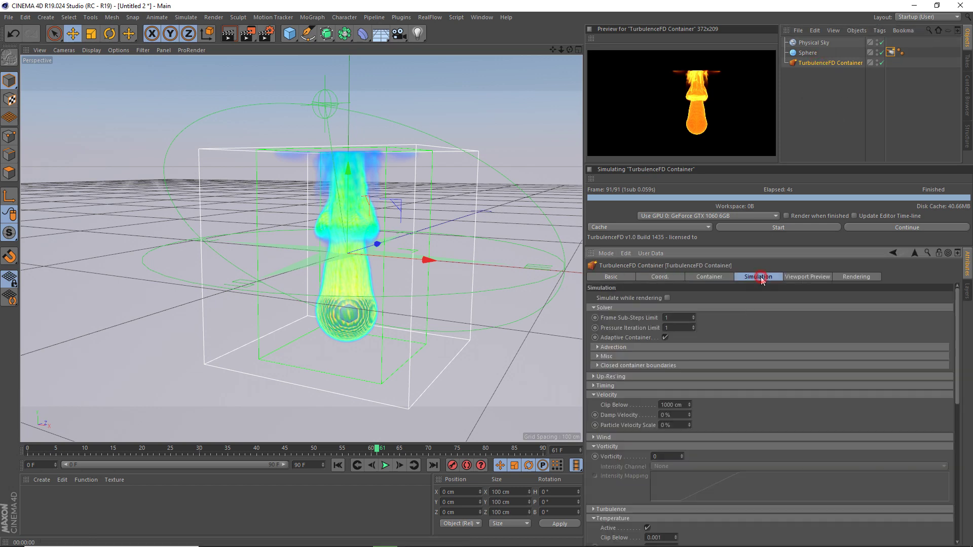
click(593, 446)
click(594, 395)
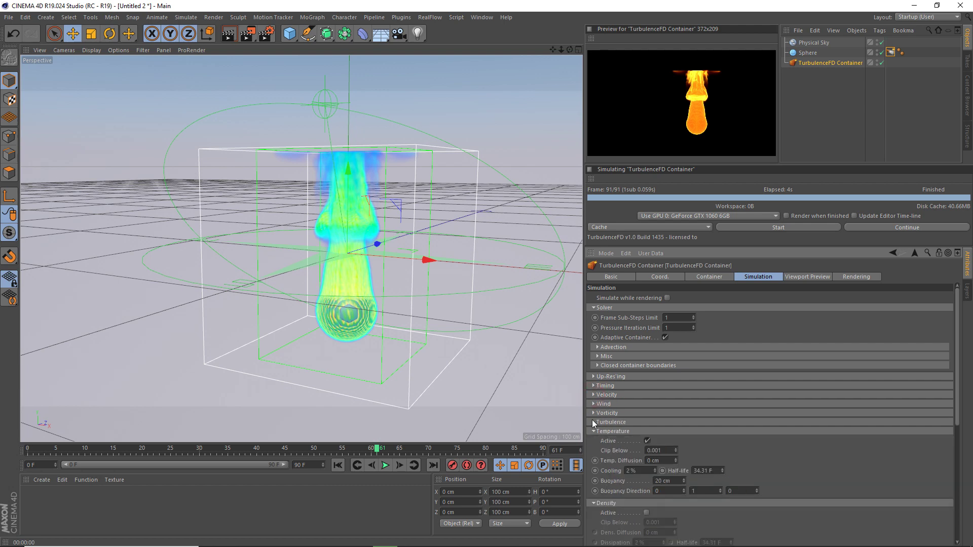
click(593, 308)
click(594, 371)
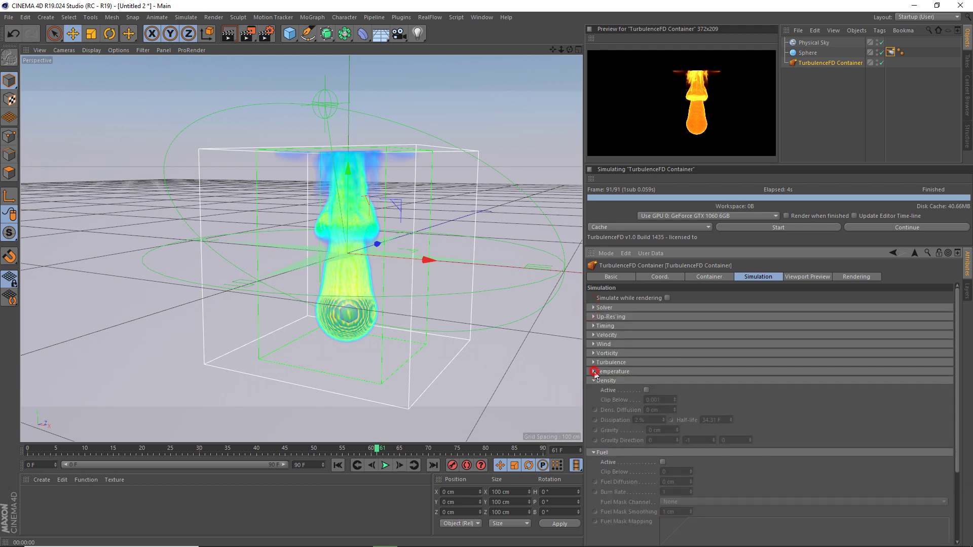
click(598, 453)
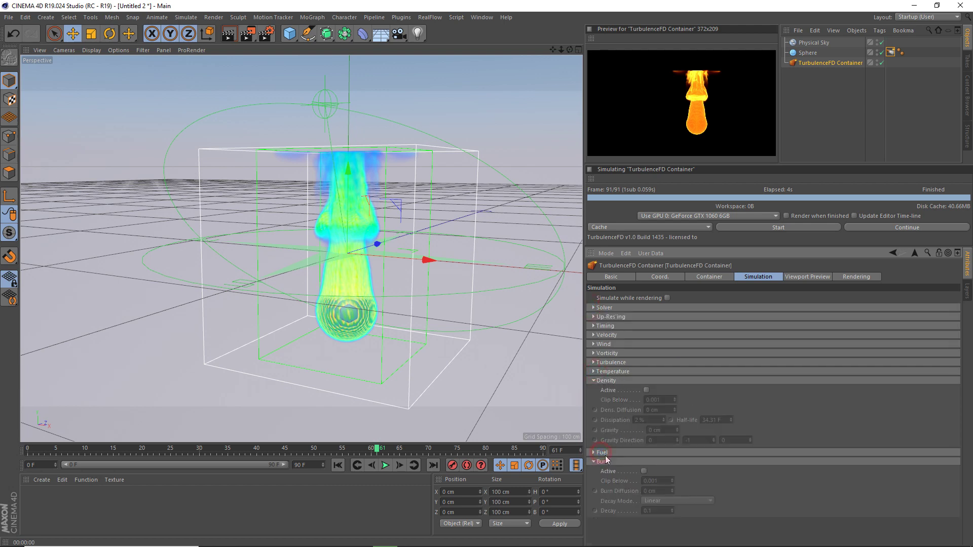